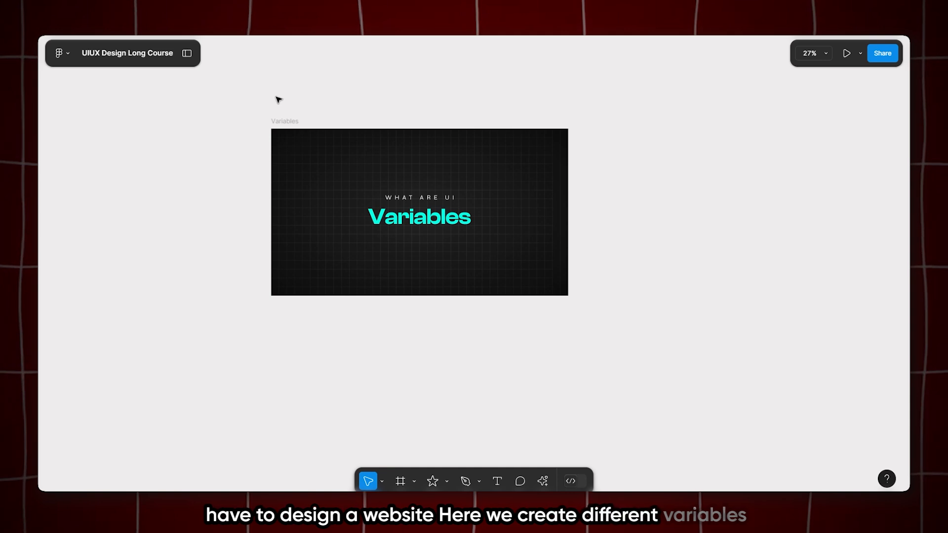
Show the side panels, then open the local variables window and shift it slightly lower over the canvas
click(187, 53)
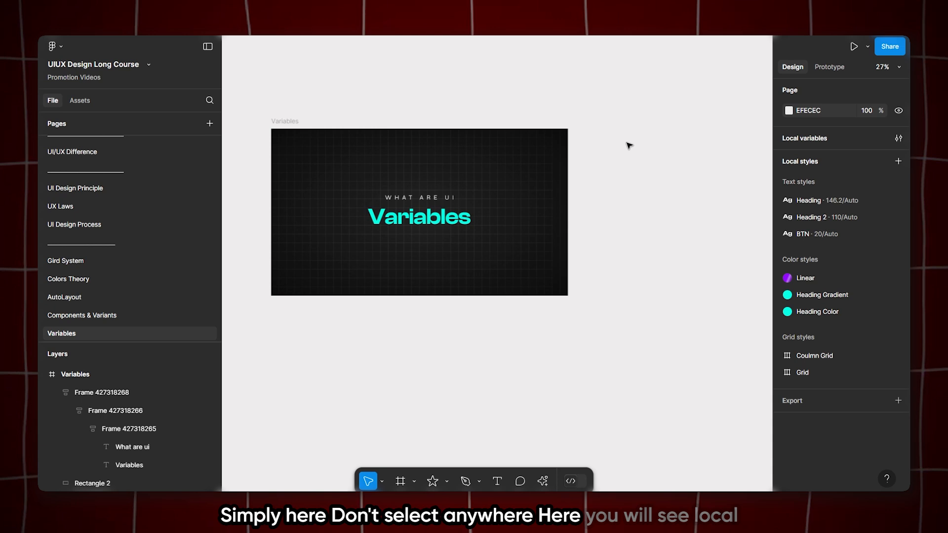
click(899, 138)
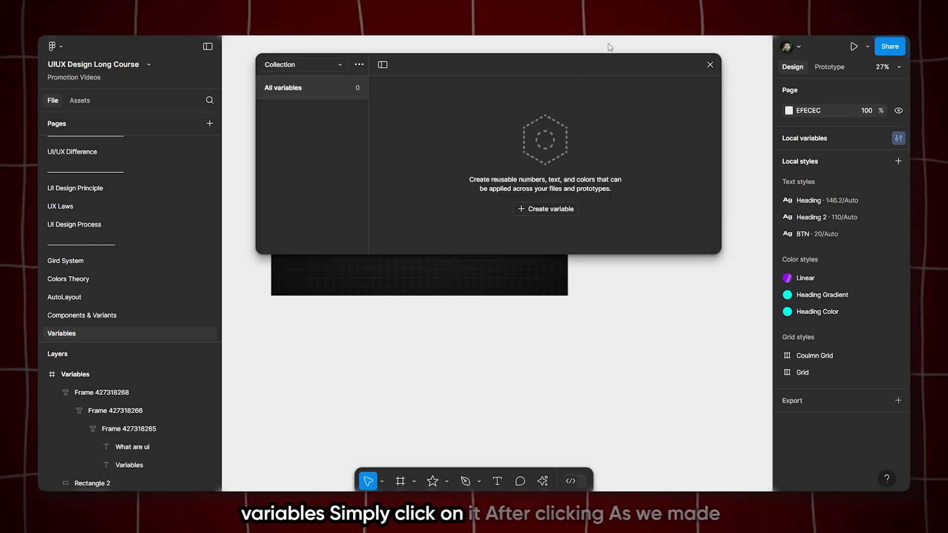
drag(579, 64, 588, 85)
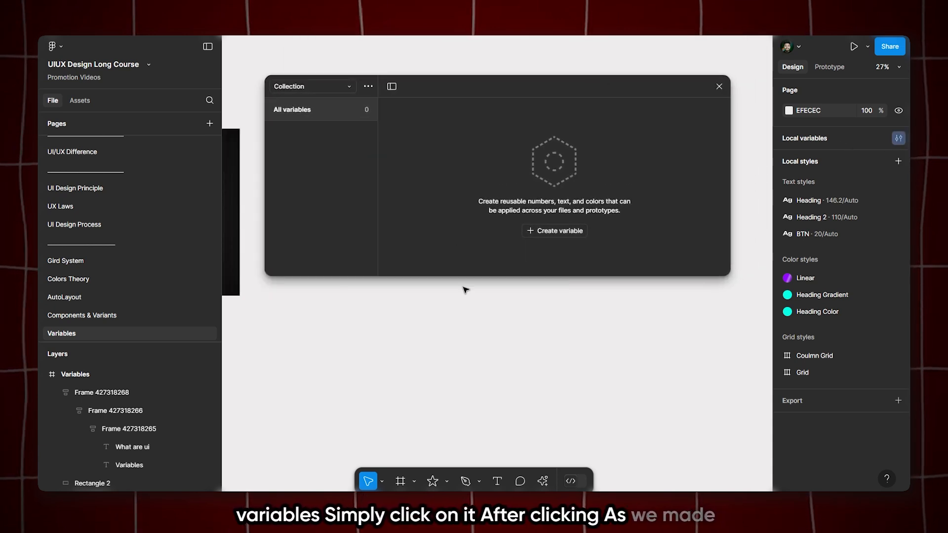
Copy the BTN-CTA button instance from the Components & Variants page and paste it beside the frame on the Variables page
scroll(468, 292, down, 5)
scroll(417, 307, up, 3)
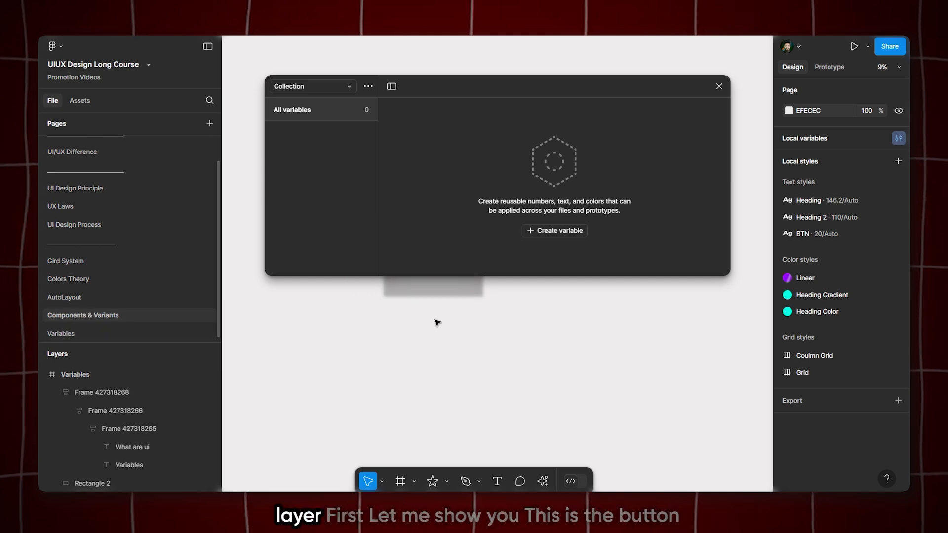
scroll(400, 334, down, 3)
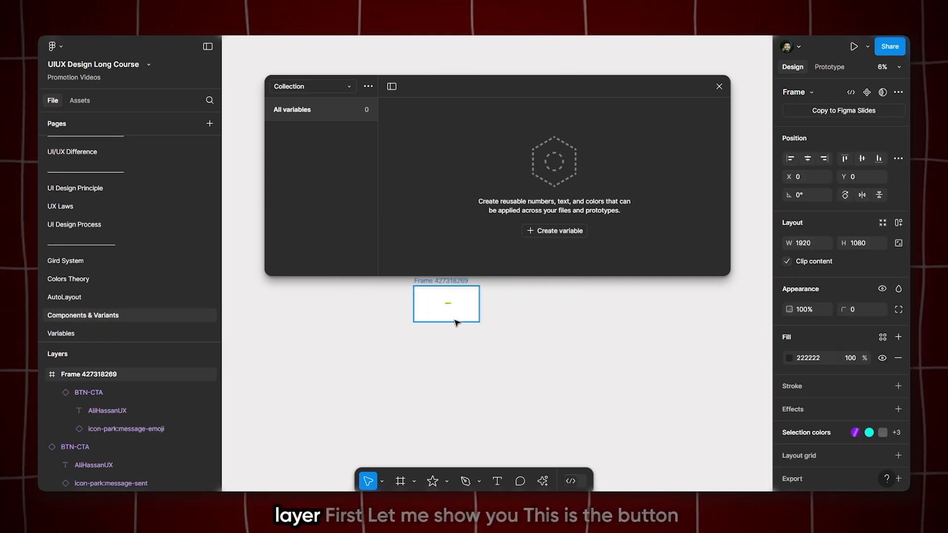
scroll(450, 313, up, 8)
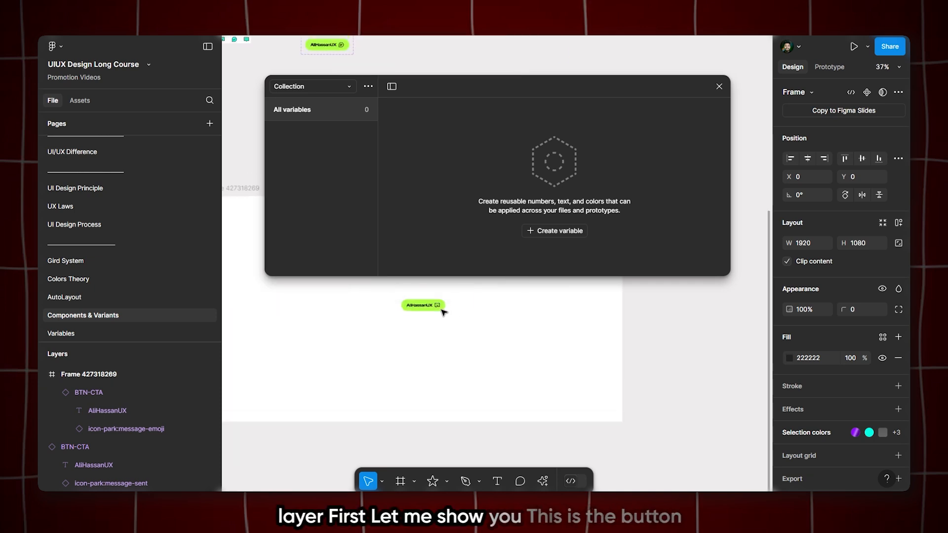
click(426, 303)
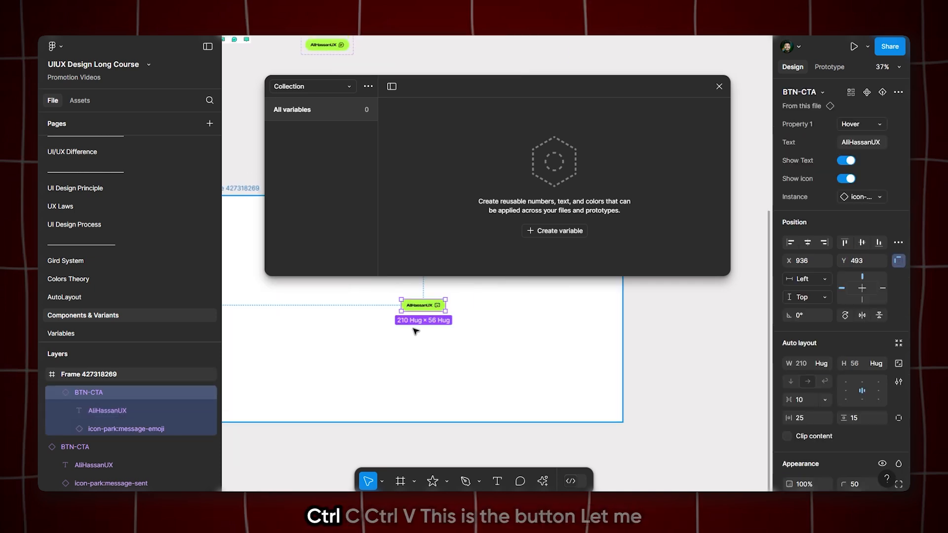
click(129, 332)
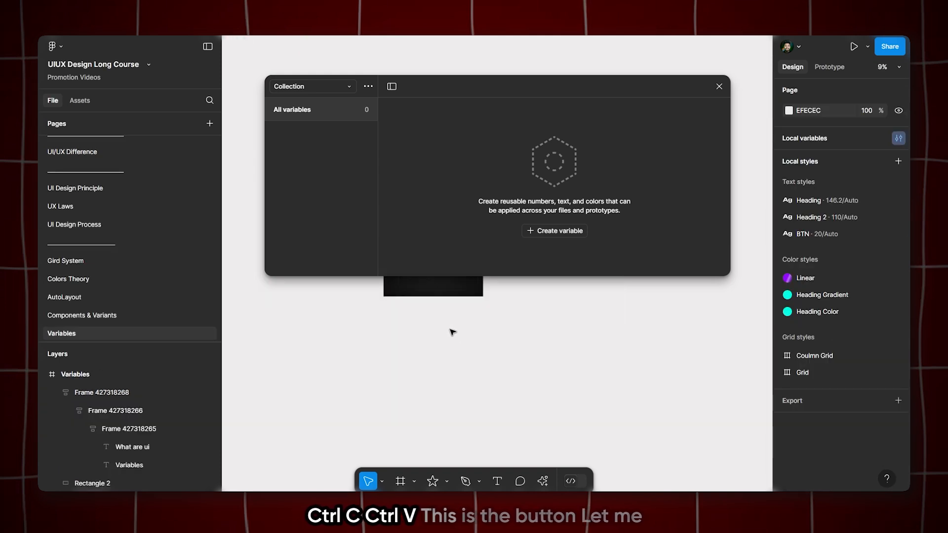
key(ctrl+v)
scroll(491, 345, up, 10)
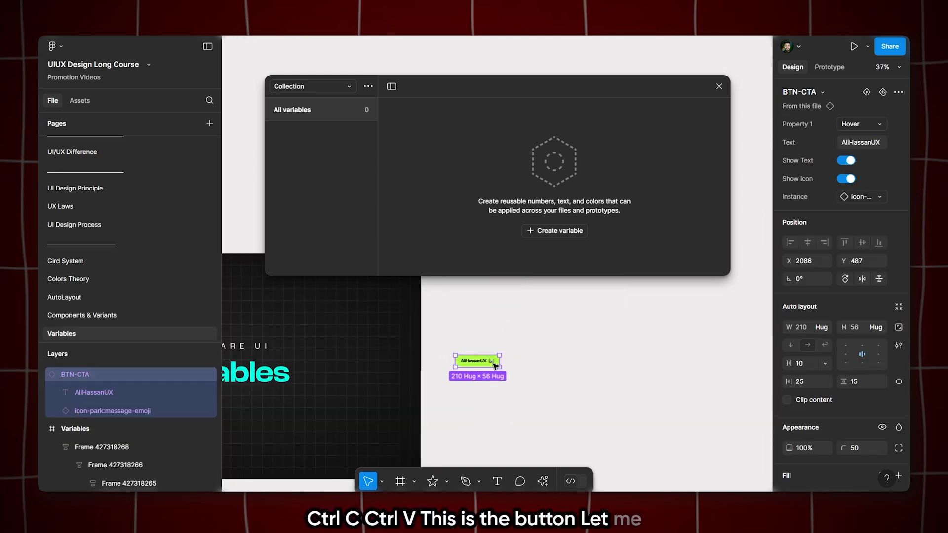
scroll(496, 366, up, 10)
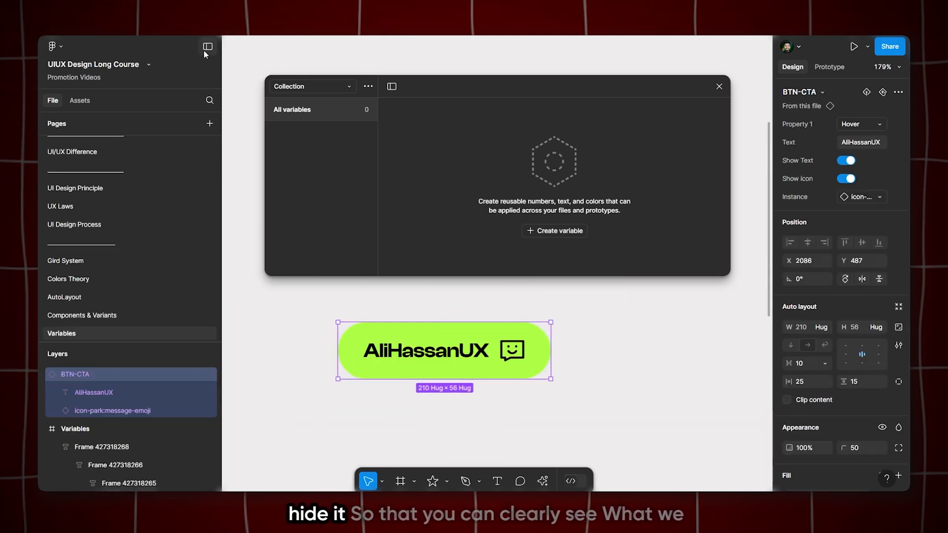
Minimize the interface's side panels to free up canvas space around the pasted button
click(205, 47)
click(180, 111)
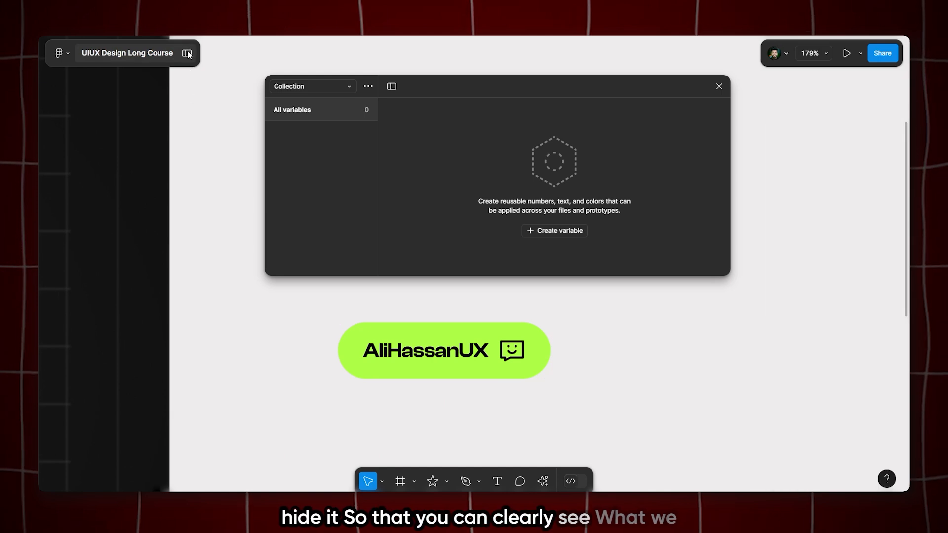
click(187, 53)
click(204, 47)
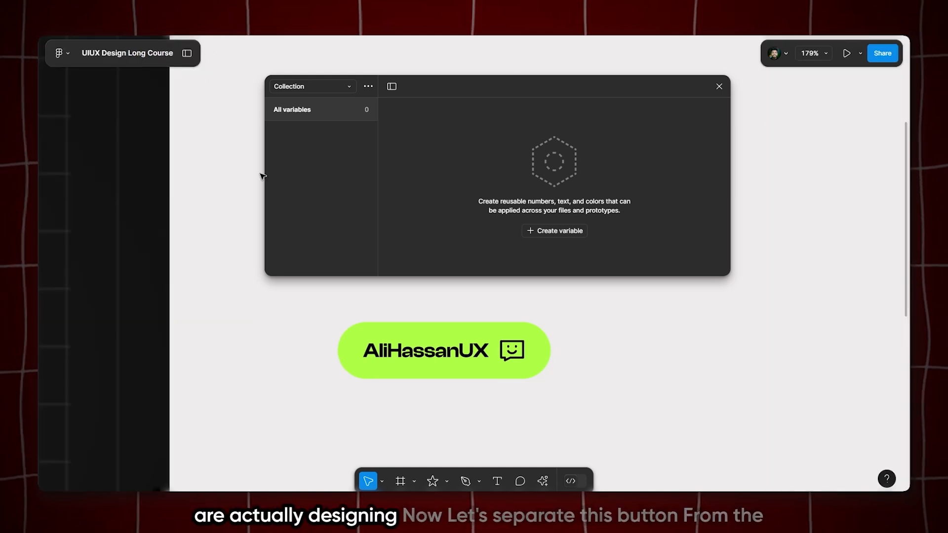
Move the BTN-CTA button well away from the Variables frame, to about X 5246, Y 873
scroll(290, 188, down, 10)
scroll(257, 316, up, 4)
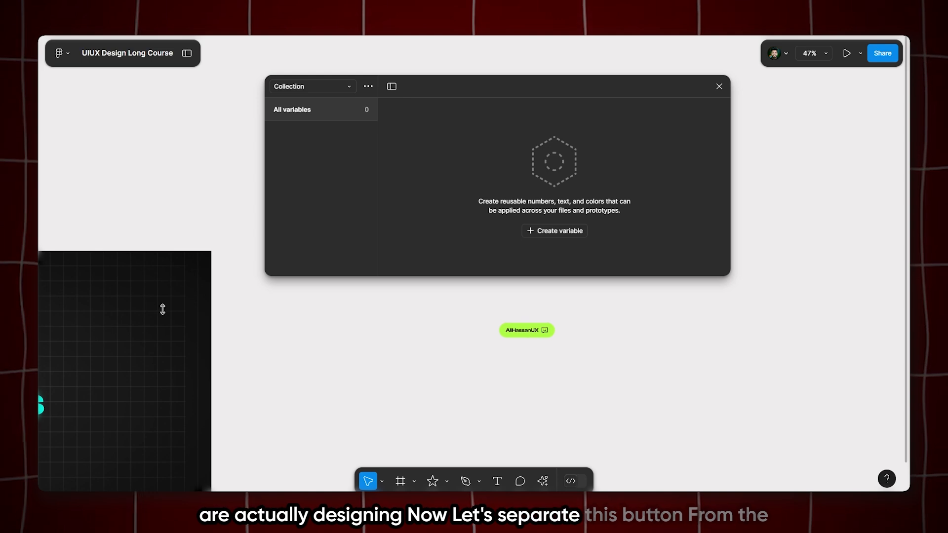
scroll(99, 213, down, 5)
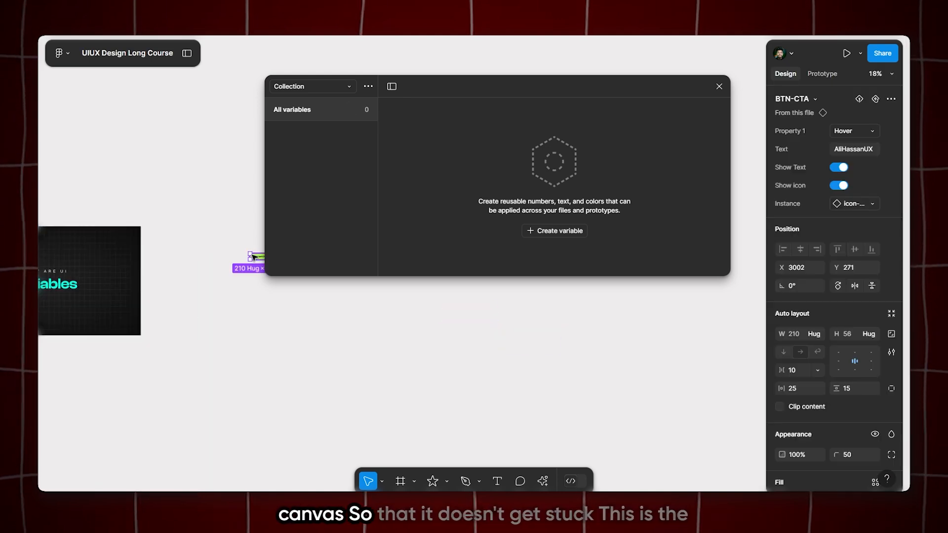
drag(255, 262, 439, 322)
scroll(482, 321, up, 10)
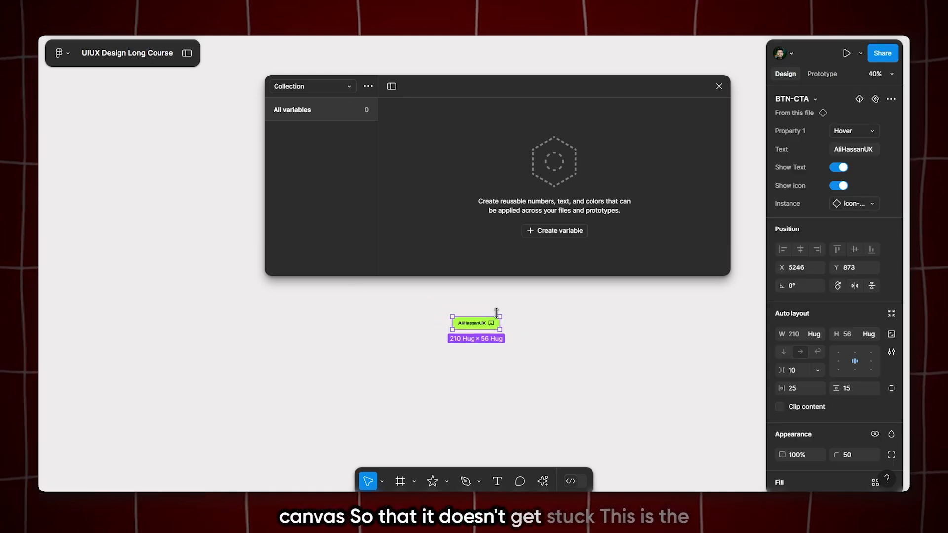
scroll(301, 328, down, 1)
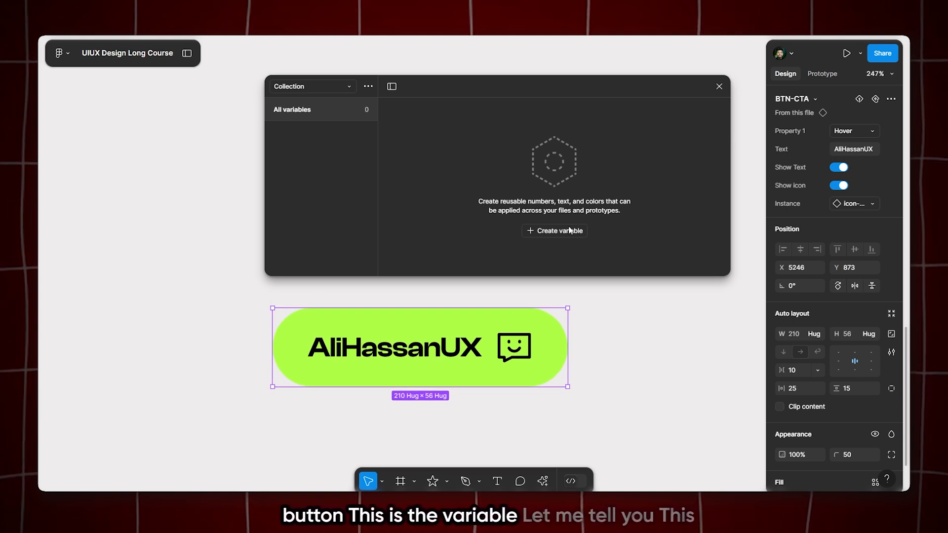
Nudge the variables window sideways and toggle its sidebar and the interface side panels
drag(447, 91, 428, 91)
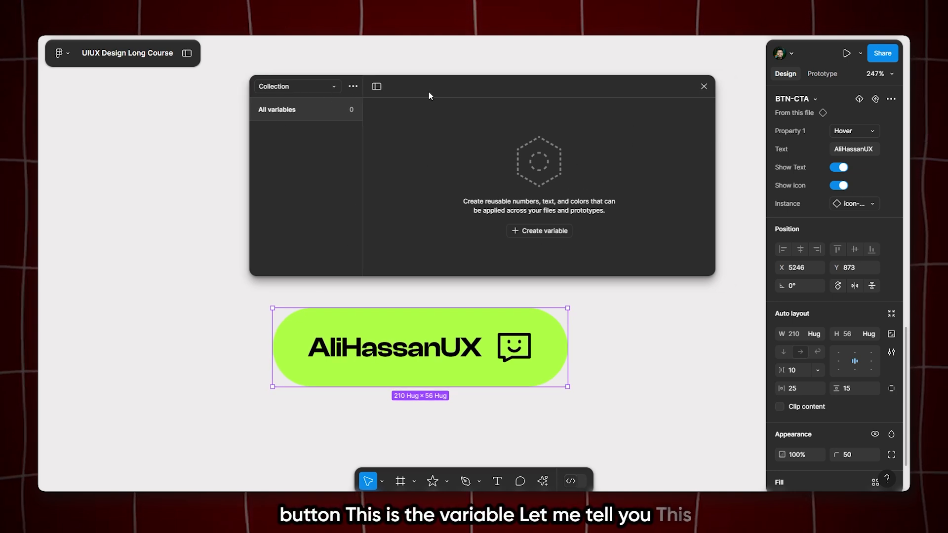
click(377, 86)
click(259, 87)
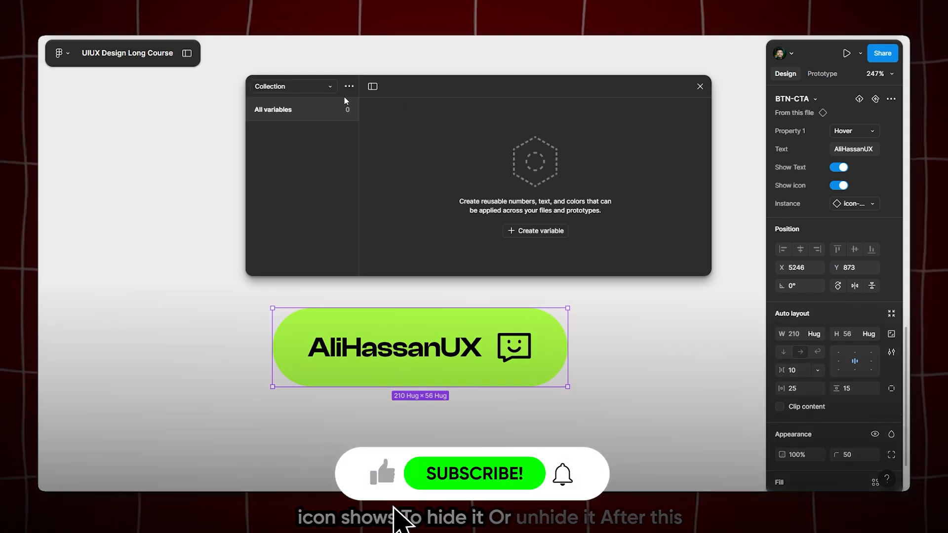
click(187, 53)
click(206, 47)
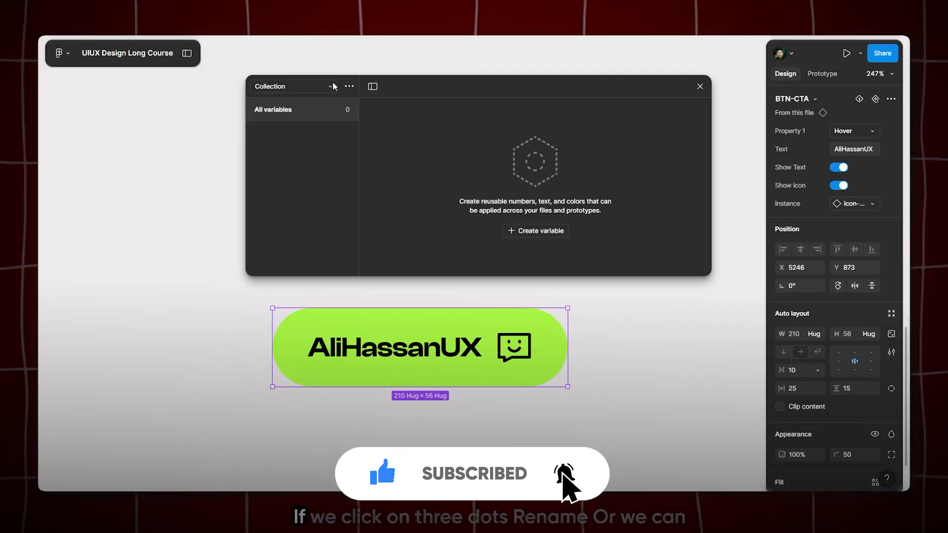
Create a second variable collection, Collection 2, and delete it again
click(349, 87)
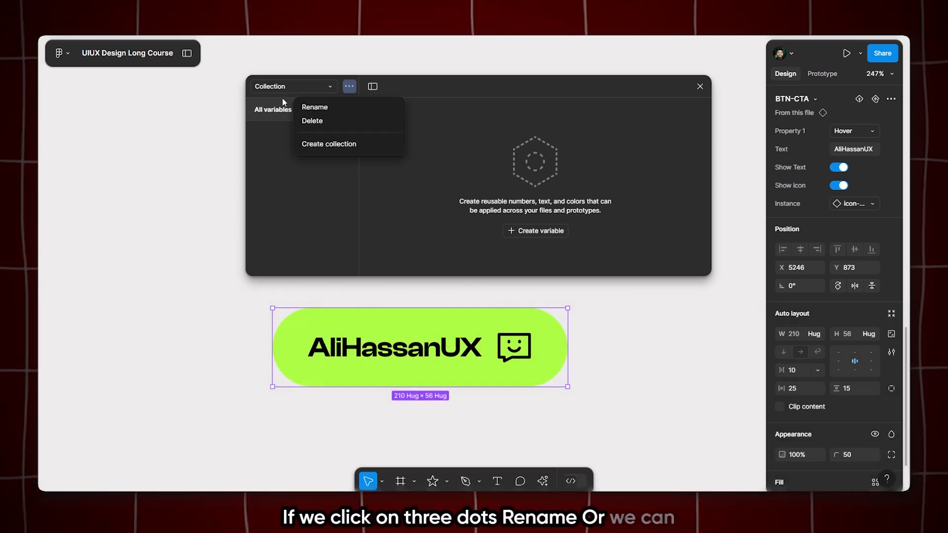
click(316, 149)
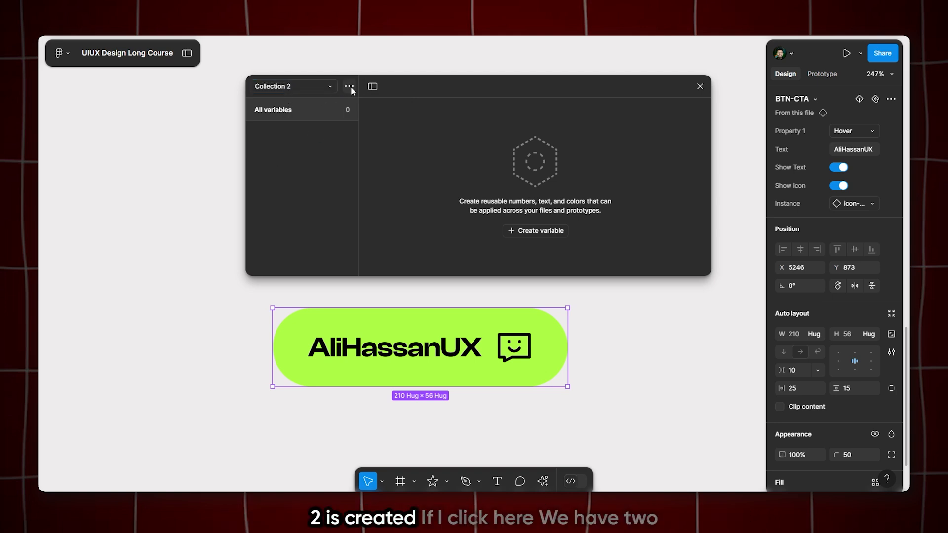
click(304, 87)
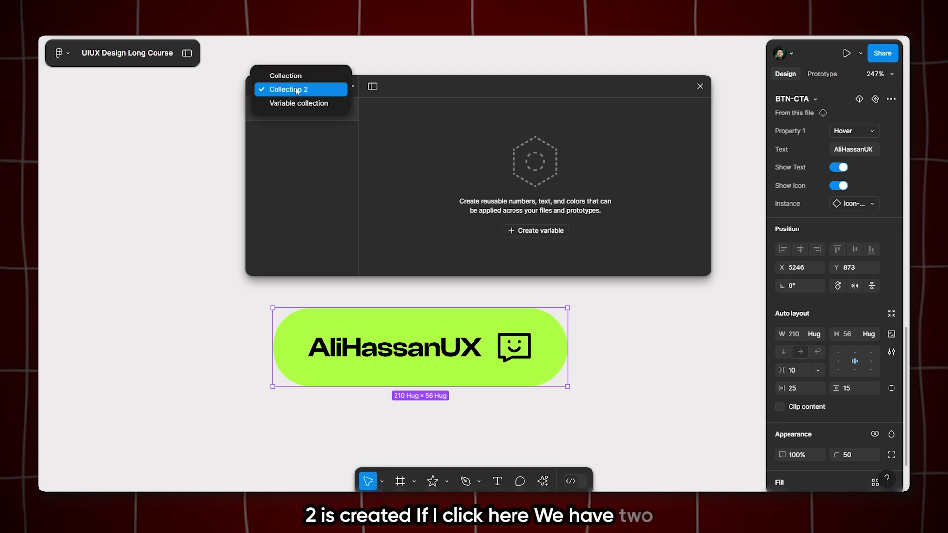
click(290, 151)
click(344, 88)
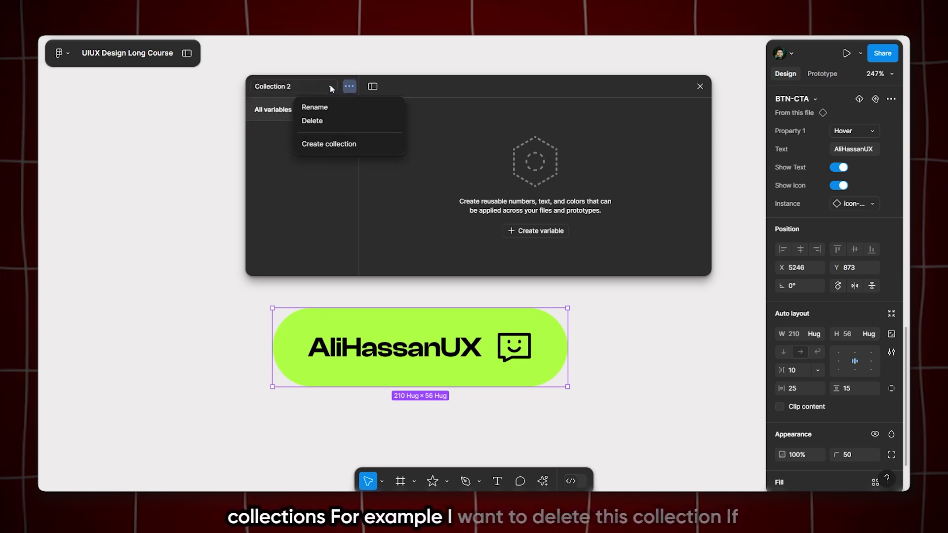
click(306, 119)
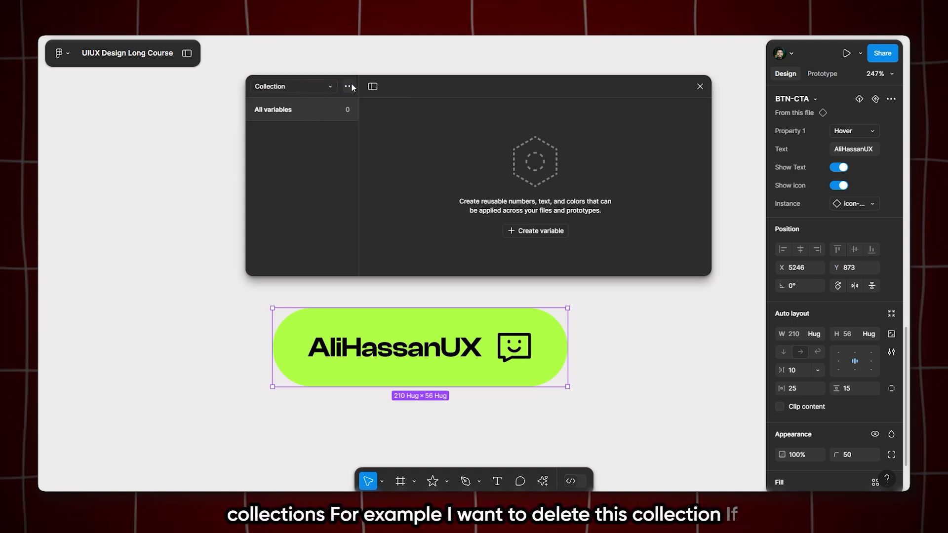
Delete the empty collection named Collection and the String variable inside Variable collection
click(350, 87)
click(321, 122)
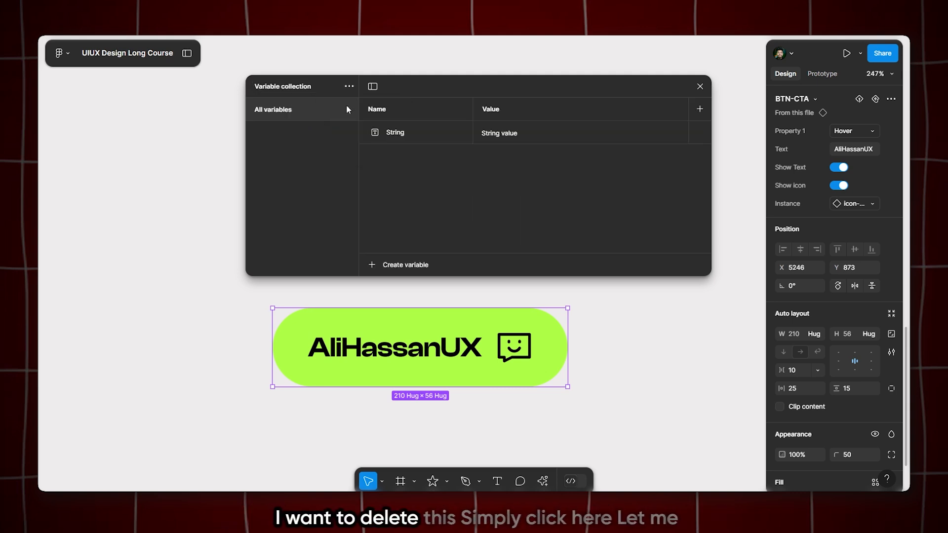
click(413, 130)
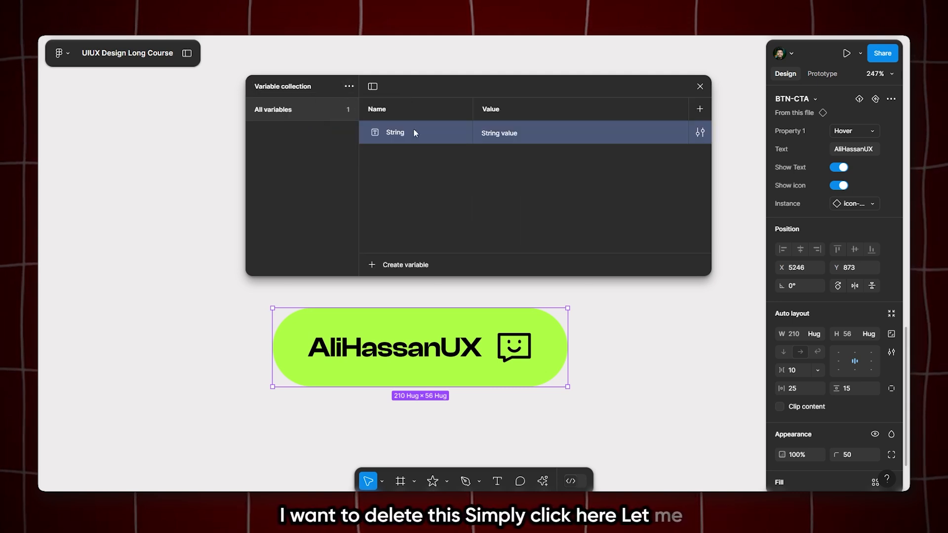
right_click(414, 130)
click(439, 227)
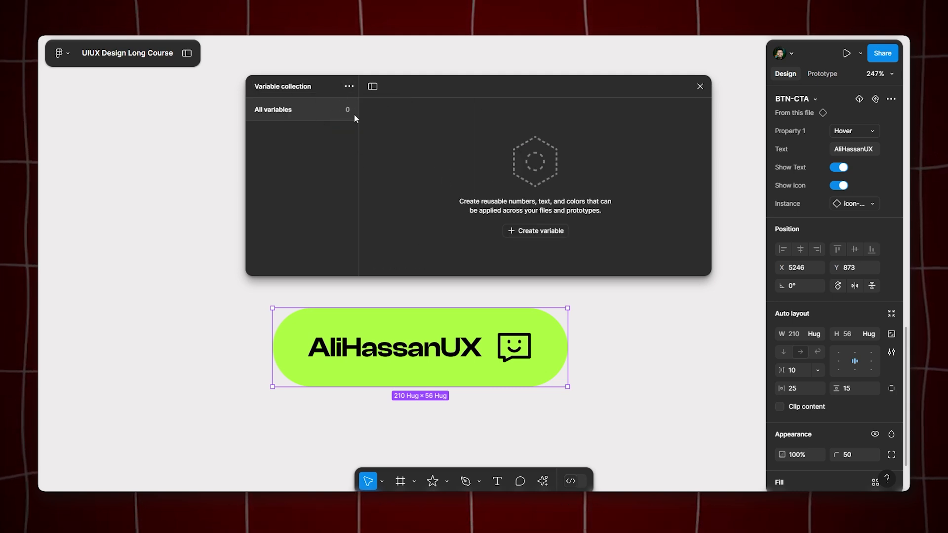
Create a new variable collection and name it Variables-Collection
click(349, 87)
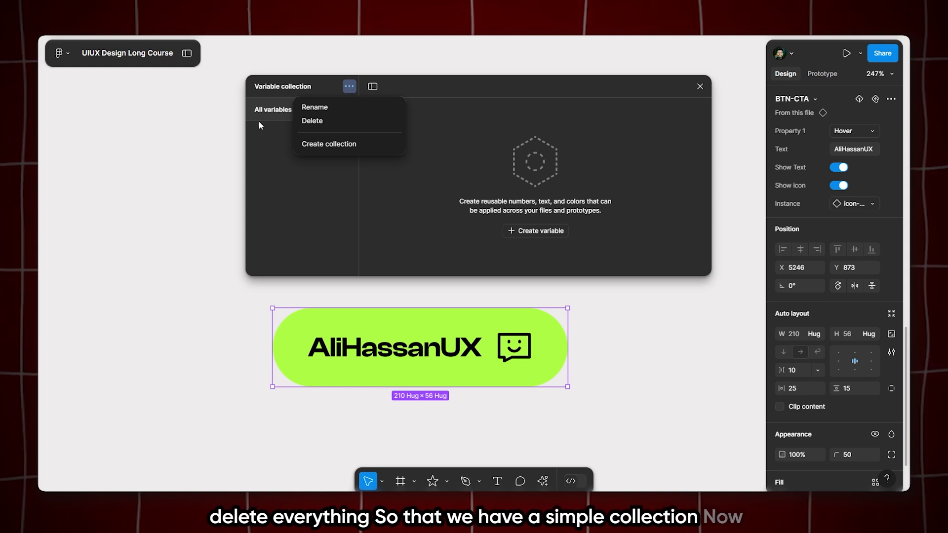
click(258, 120)
click(350, 87)
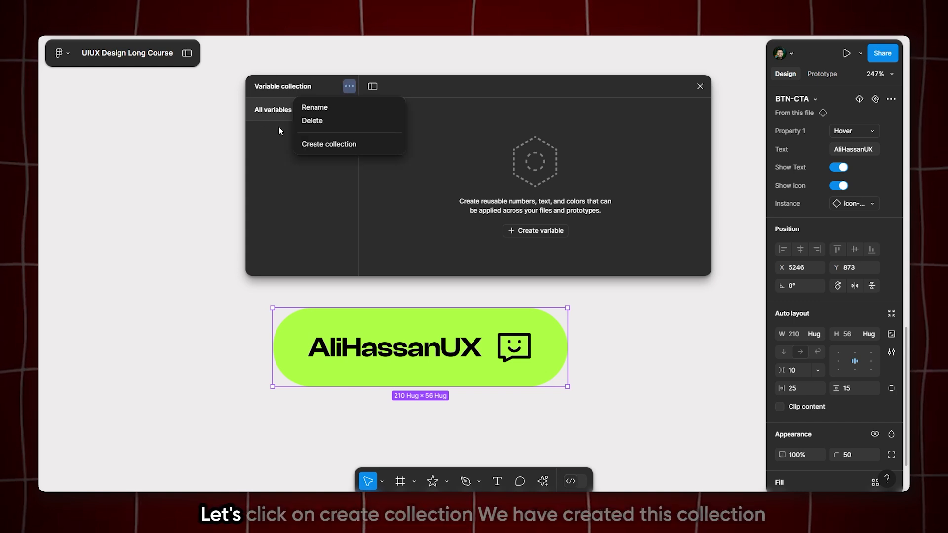
click(312, 143)
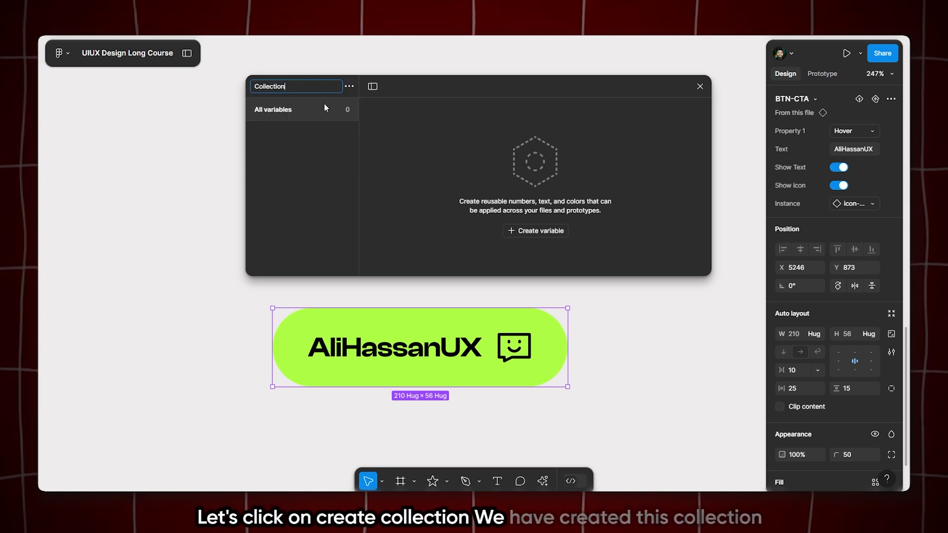
double_click(303, 85)
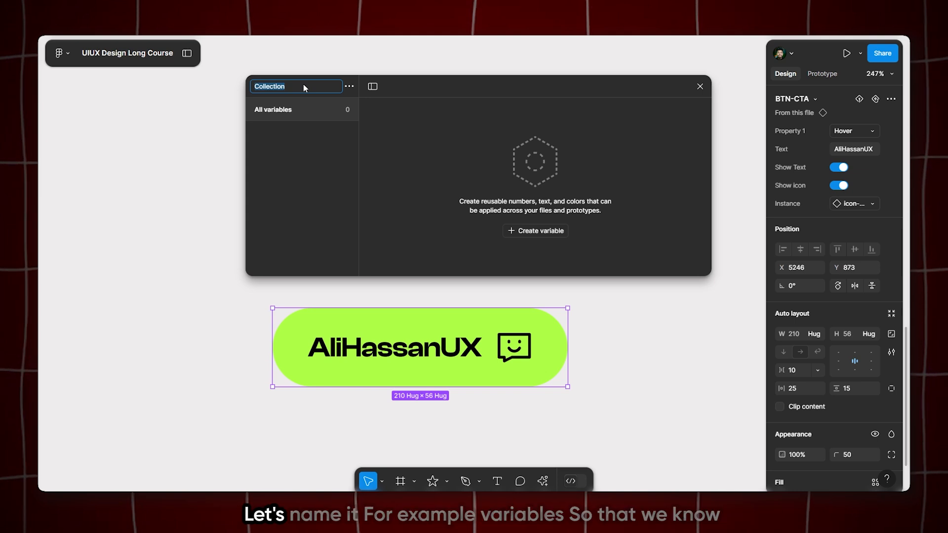
text(V)
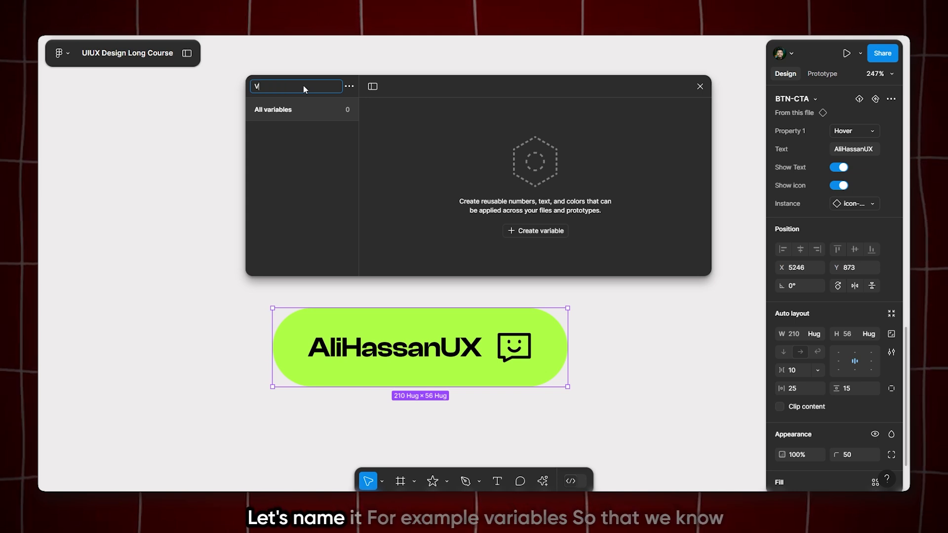
text(ariable)
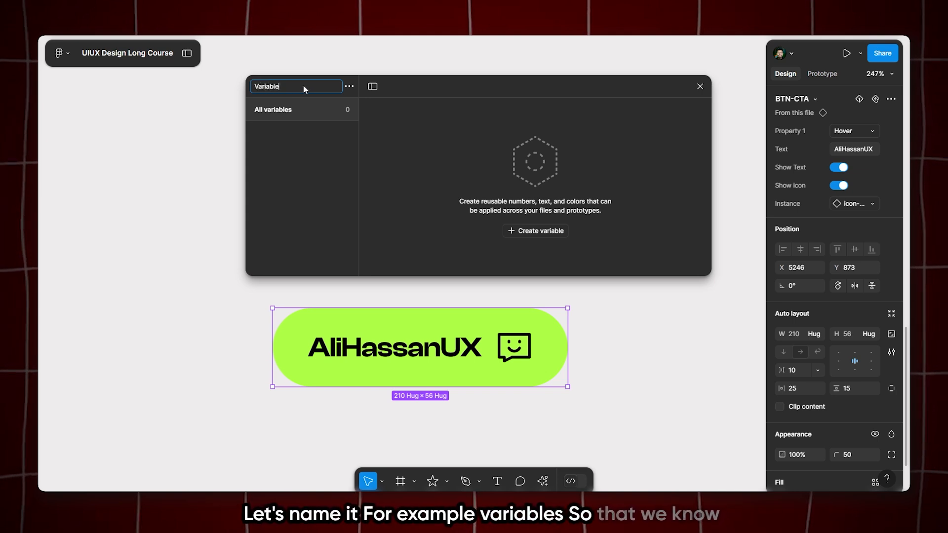
text(s-Collection)
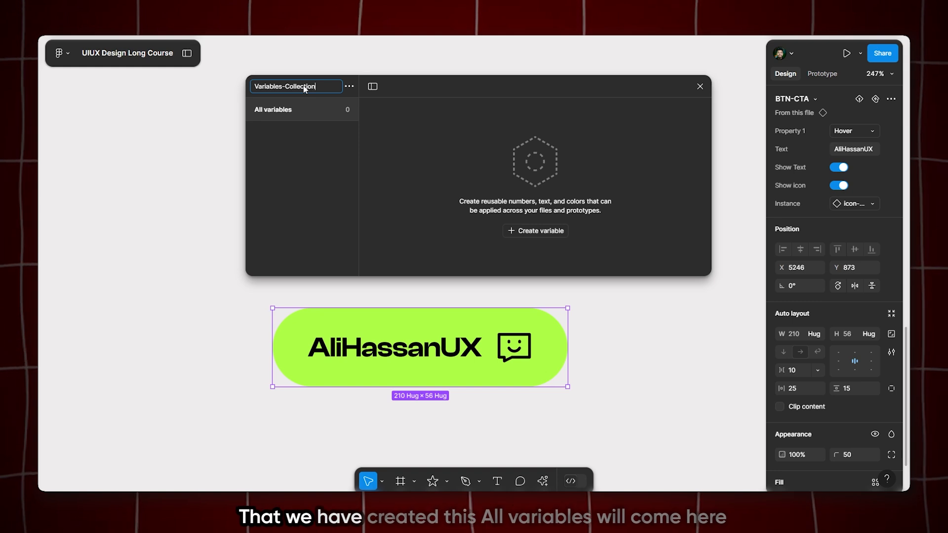
key(Return)
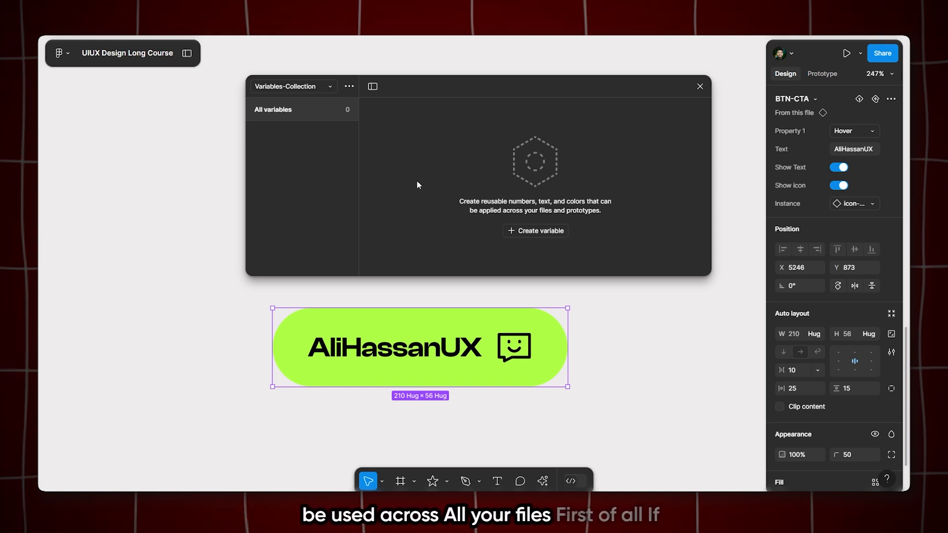
Create a color variable named Yellow and give it the button's lime green, AFFF47, from the page colors
click(520, 234)
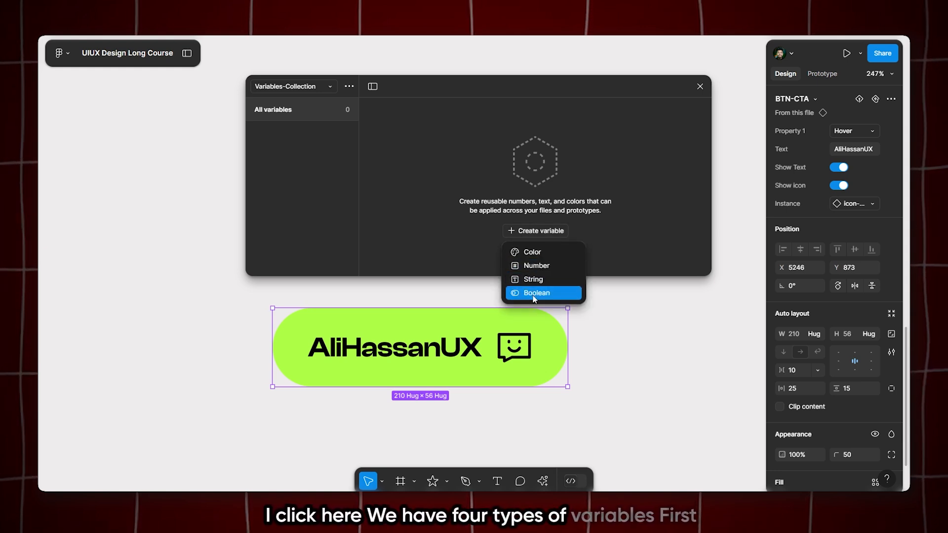
click(535, 252)
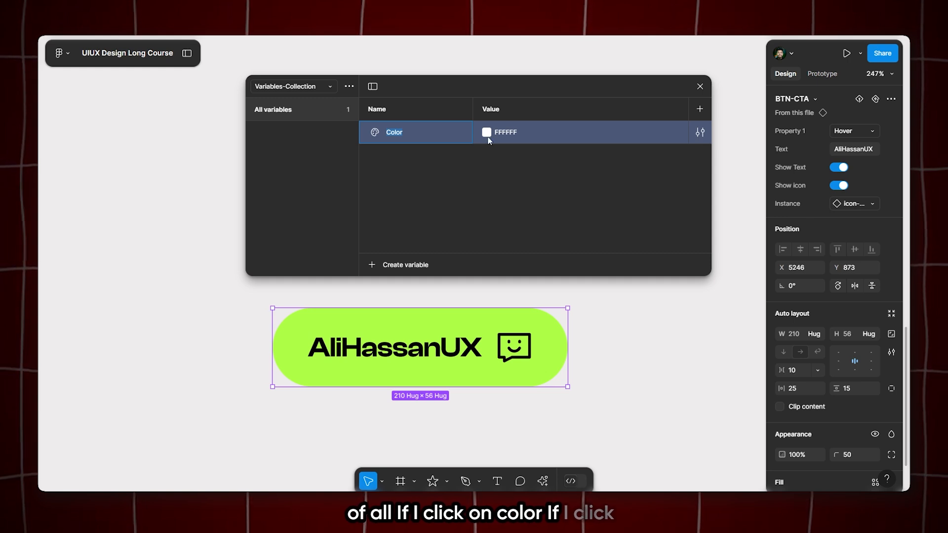
text(Yellow)
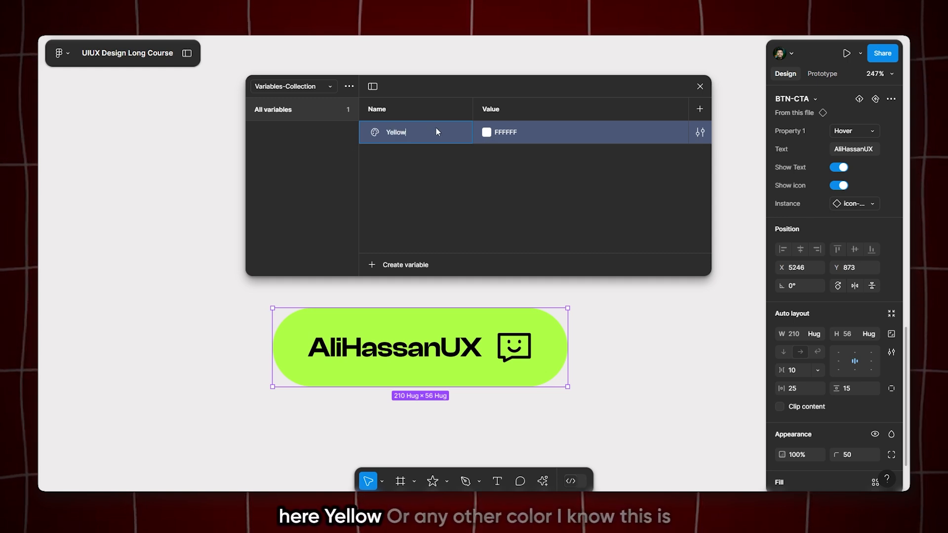
key(Return)
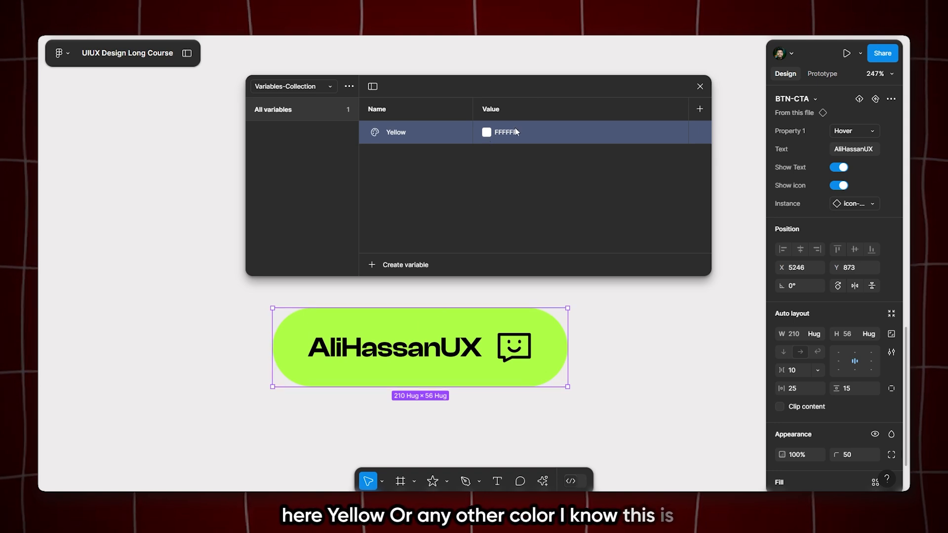
click(489, 131)
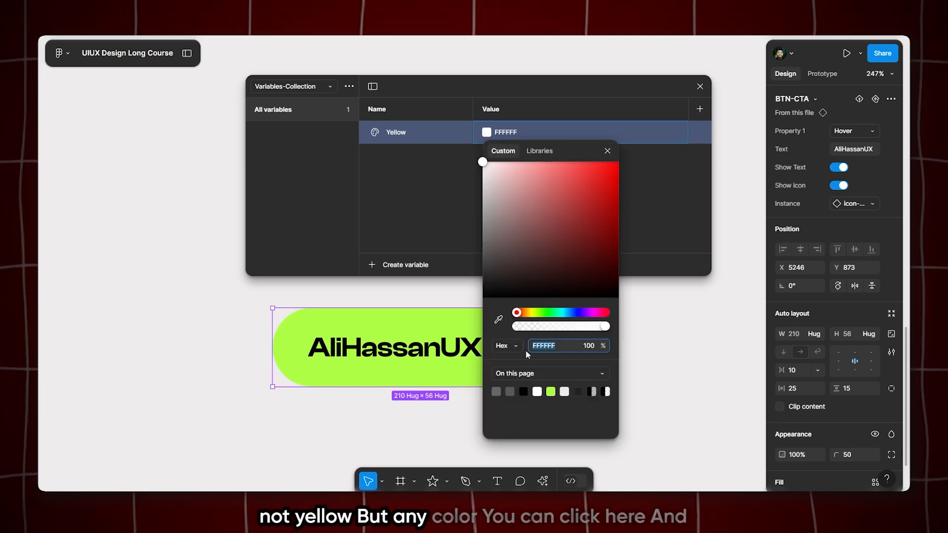
click(552, 391)
click(398, 169)
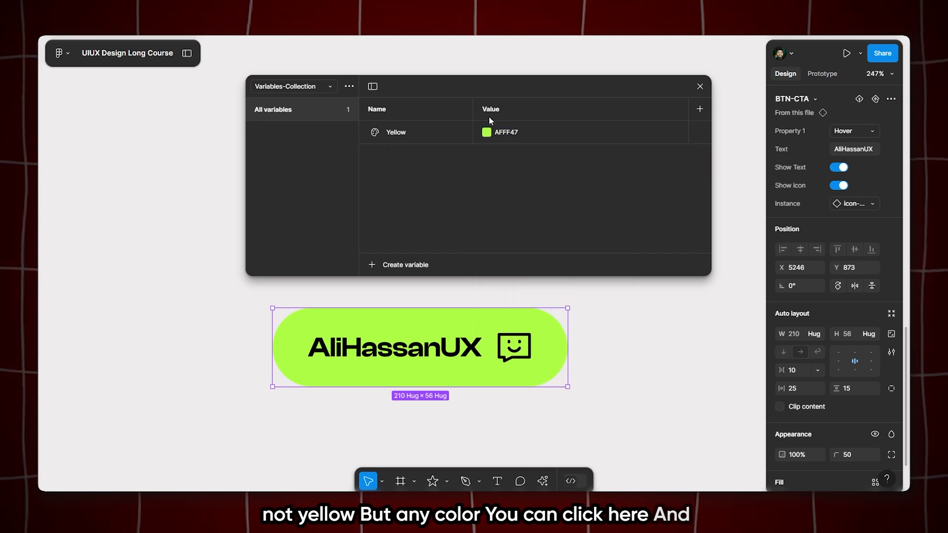
Review the Yellow variable's details and the platforms offered for its code syntax
click(700, 132)
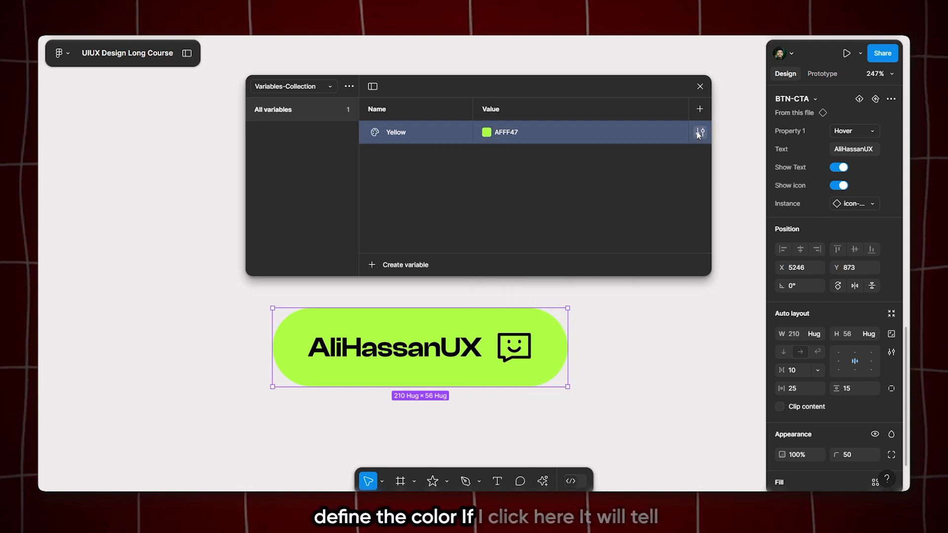
drag(665, 162, 578, 129)
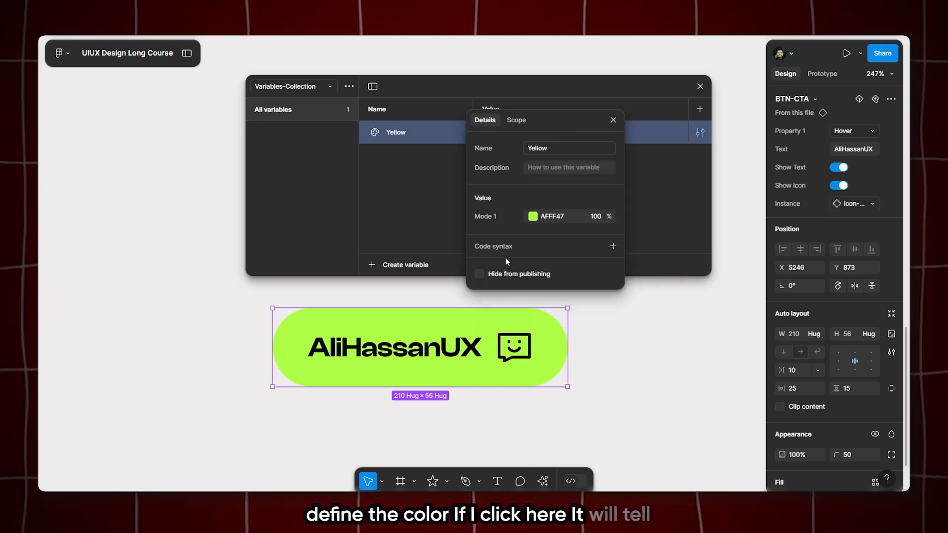
click(613, 246)
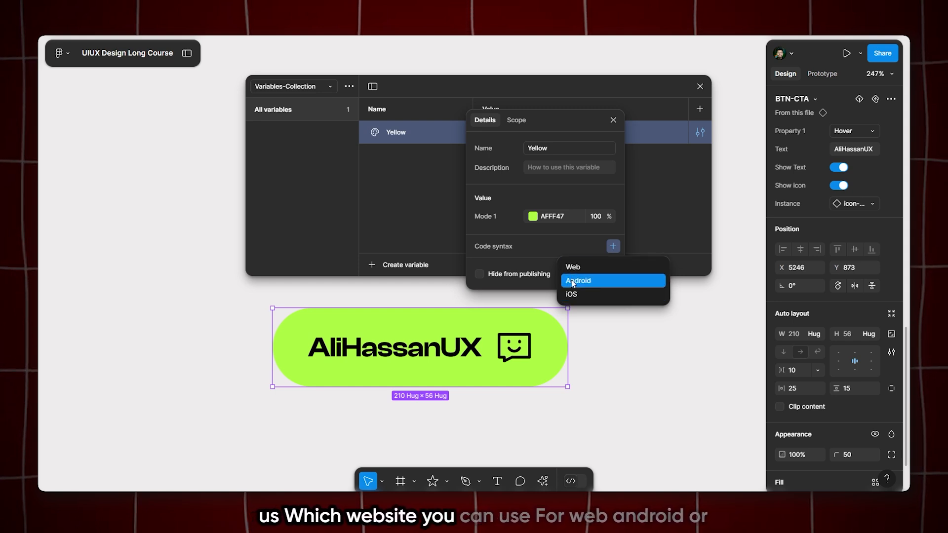
click(567, 171)
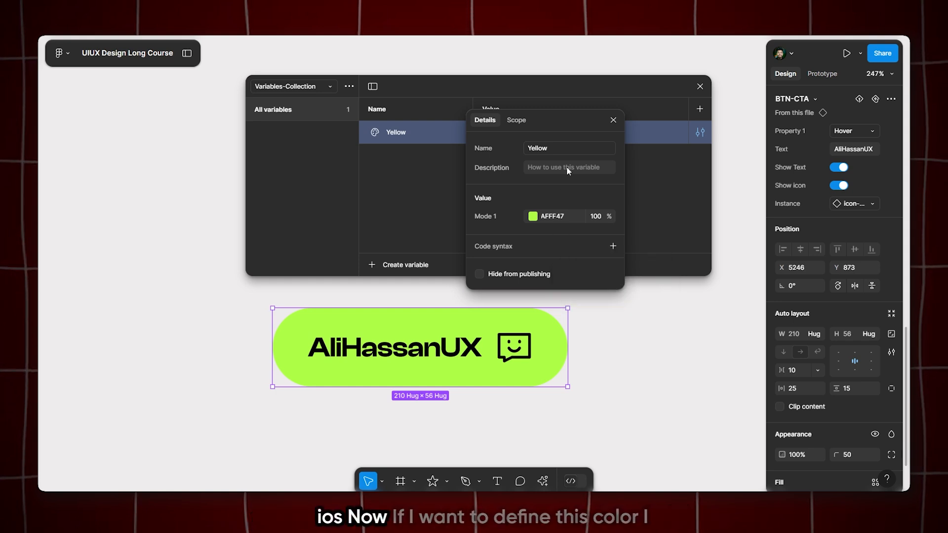
click(613, 122)
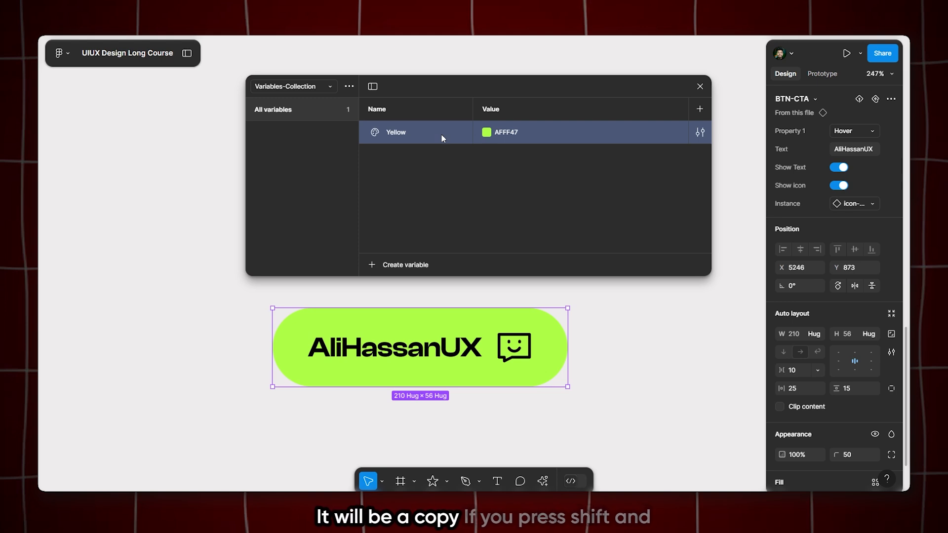
Duplicate the Yellow variable three times
key(shift+Return)
key(shift+Return)
key(shift+Return)
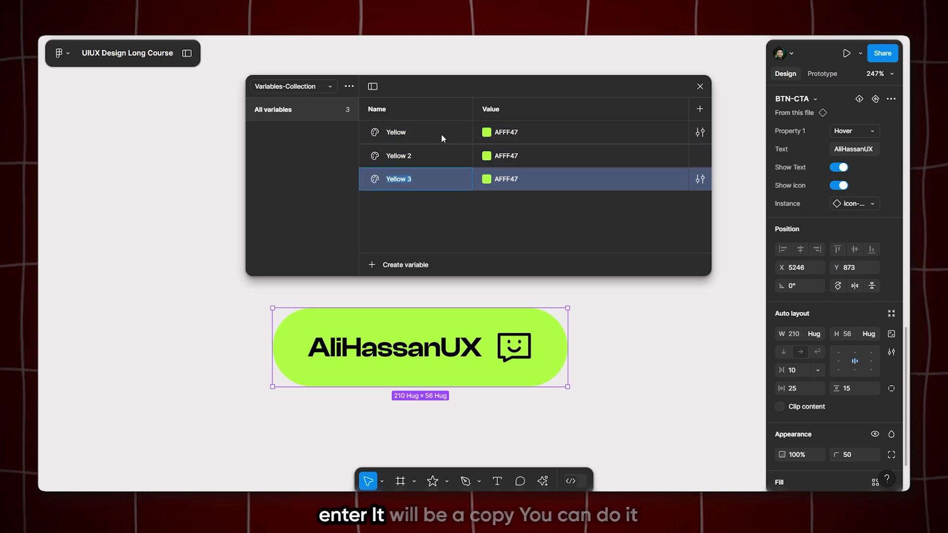
Set the color of Yellow 2 to 222222 and rename that variable BLK
click(487, 156)
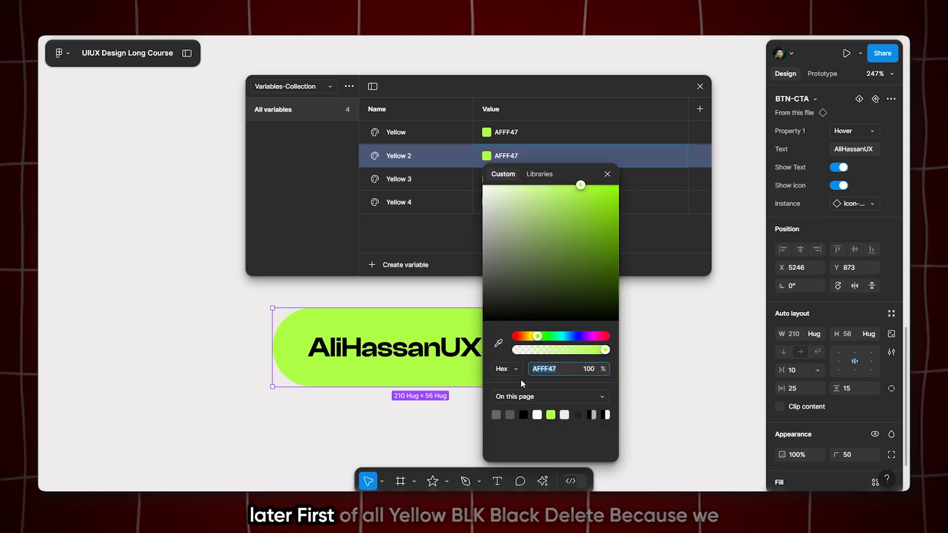
text(222222)
key(Return)
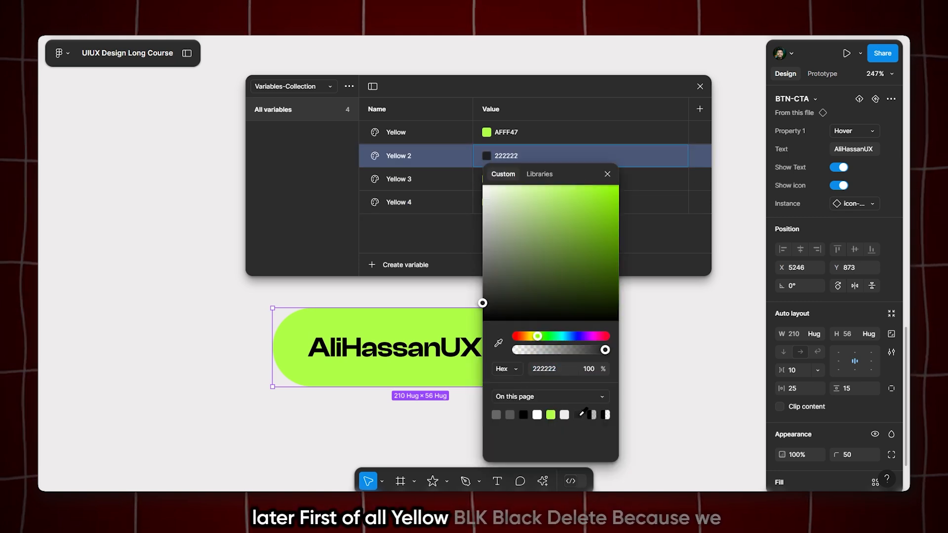
click(607, 174)
double_click(415, 155)
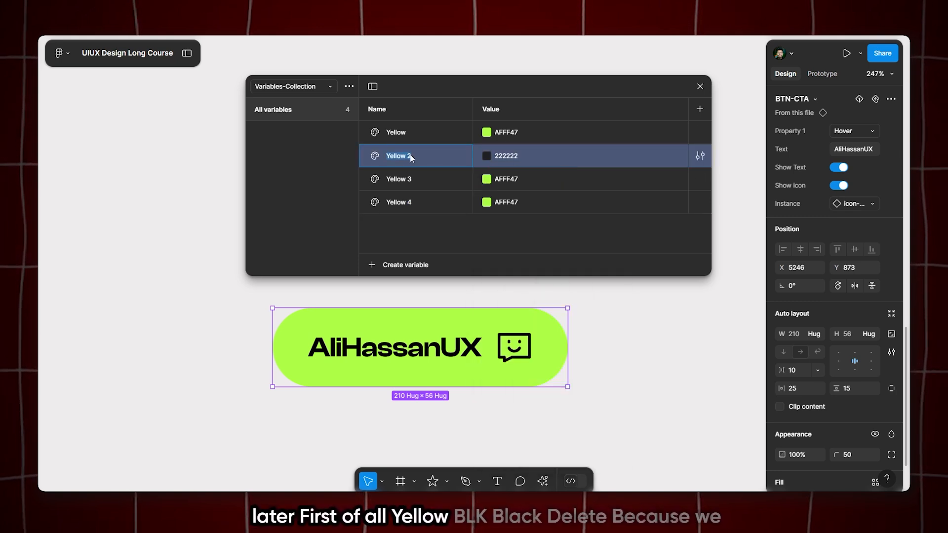
text(BLK)
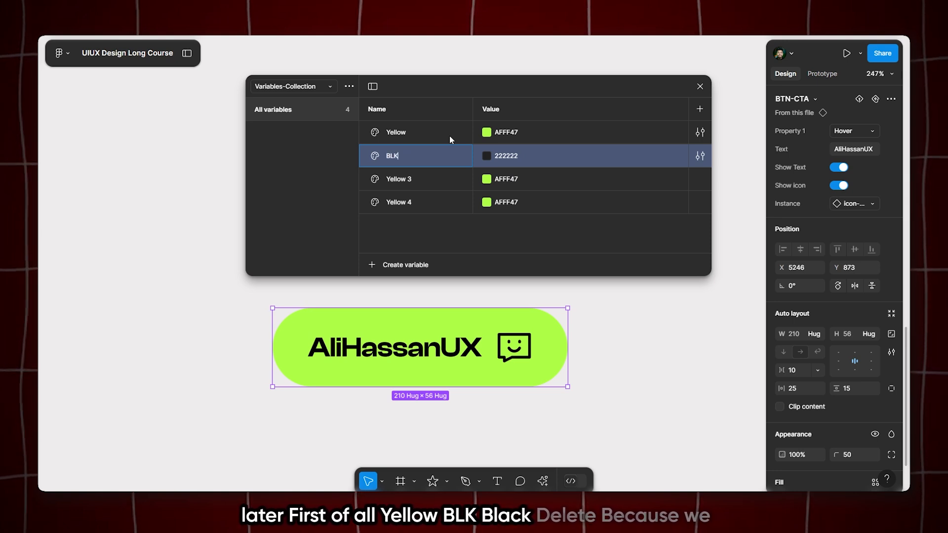
key(Return)
Delete the surplus color variables Yellow 3 and Yellow 4
click(442, 177)
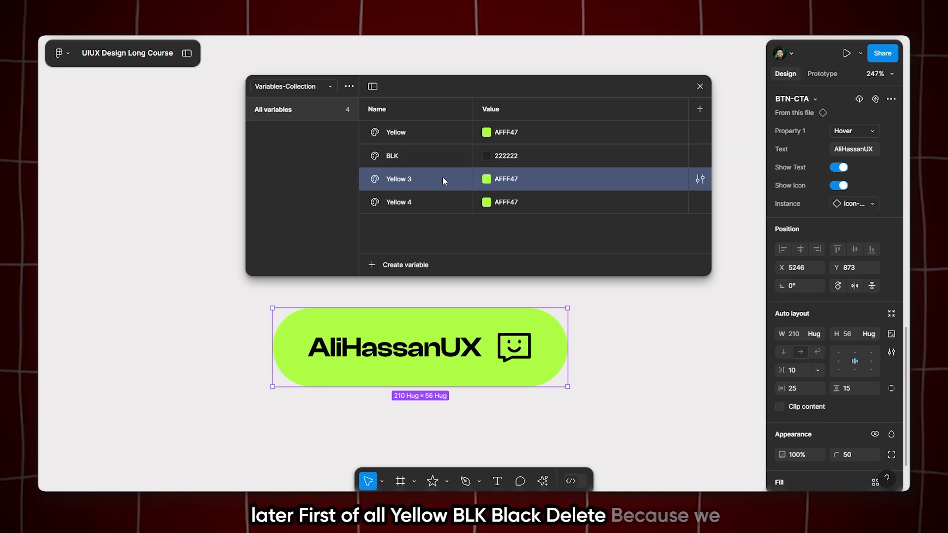
right_click(442, 177)
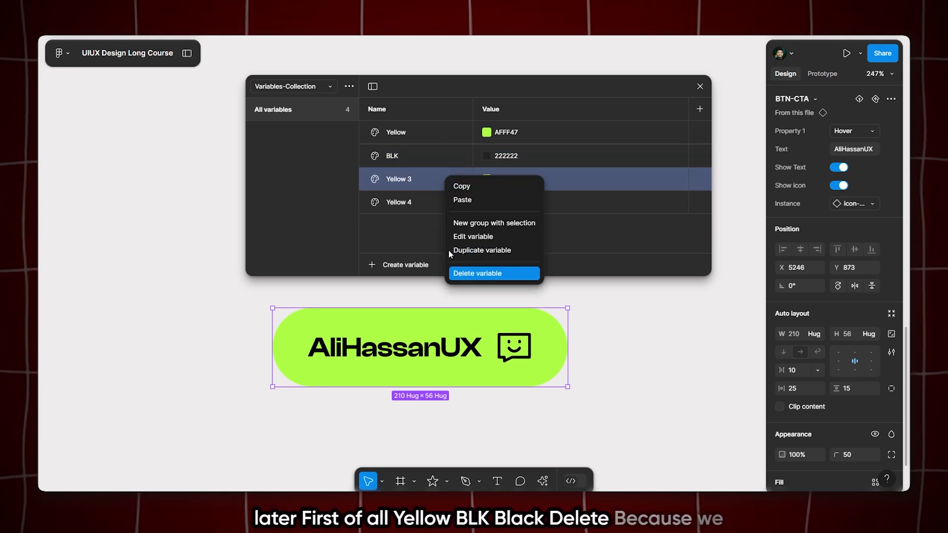
click(464, 273)
click(416, 183)
right_click(416, 182)
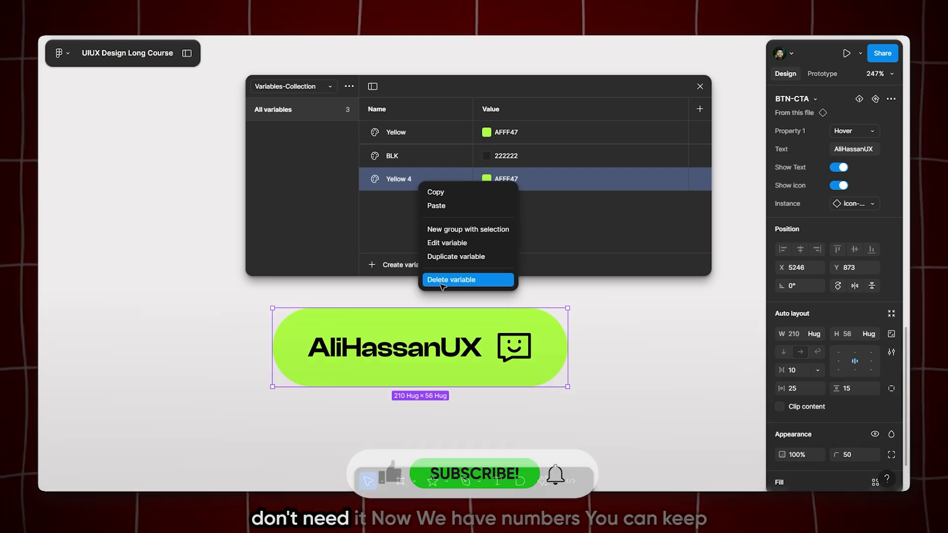
click(440, 281)
Create a number variable with the value 32 and name it Num 1
click(390, 264)
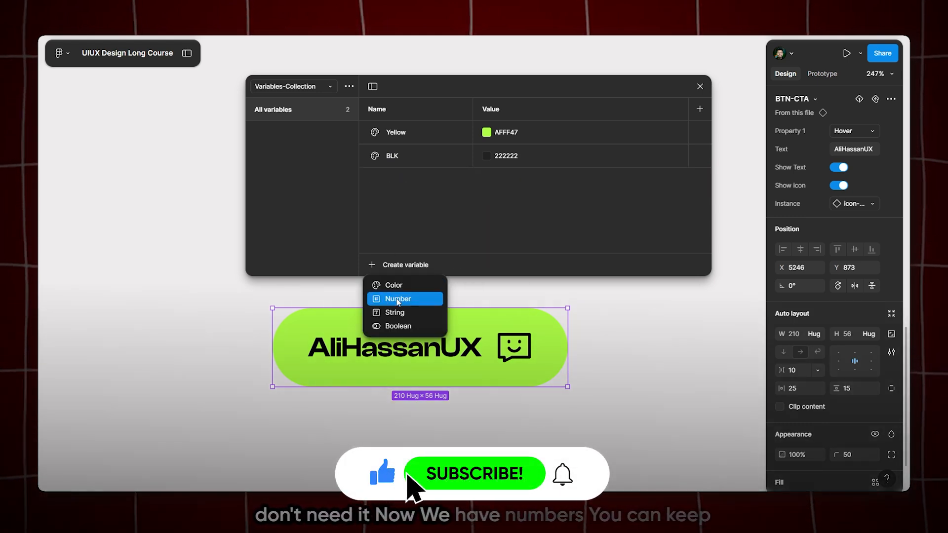
click(398, 299)
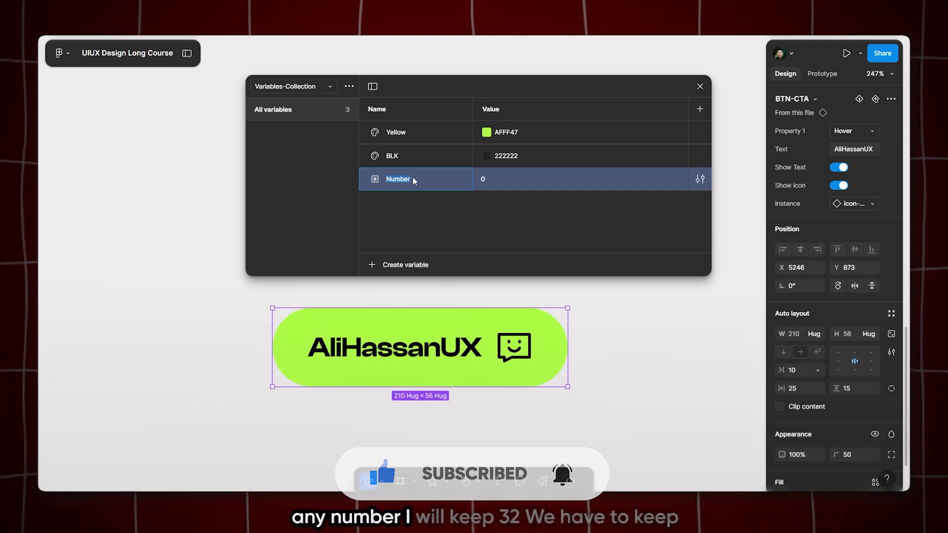
click(519, 181)
text(32)
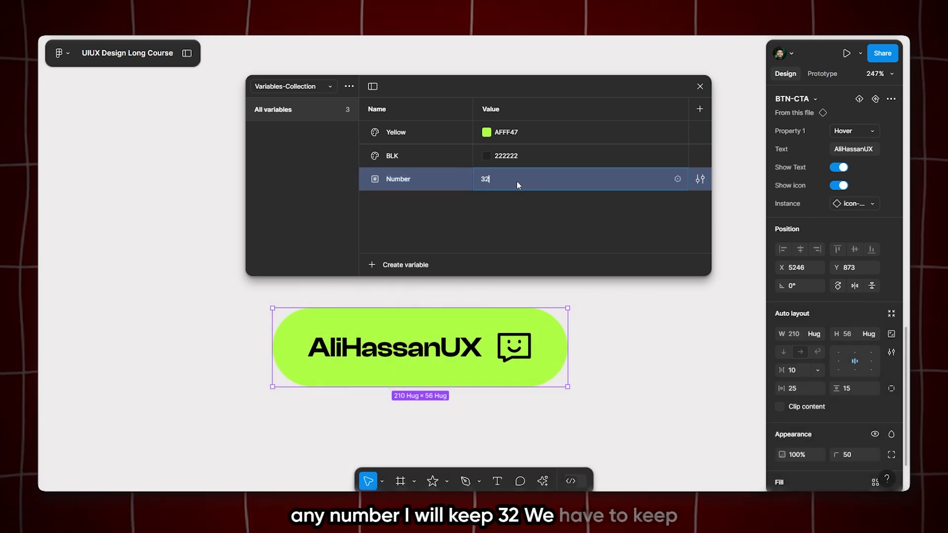
key(Return)
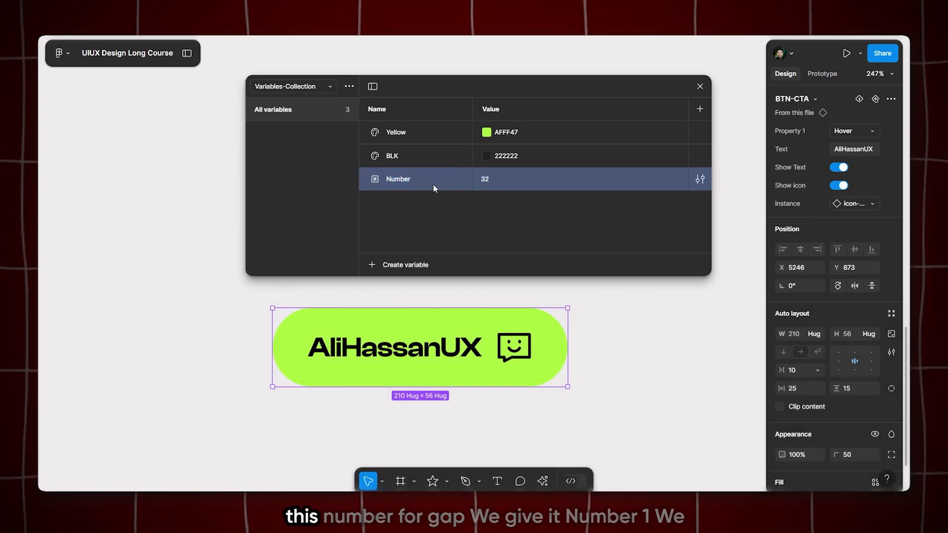
double_click(405, 179)
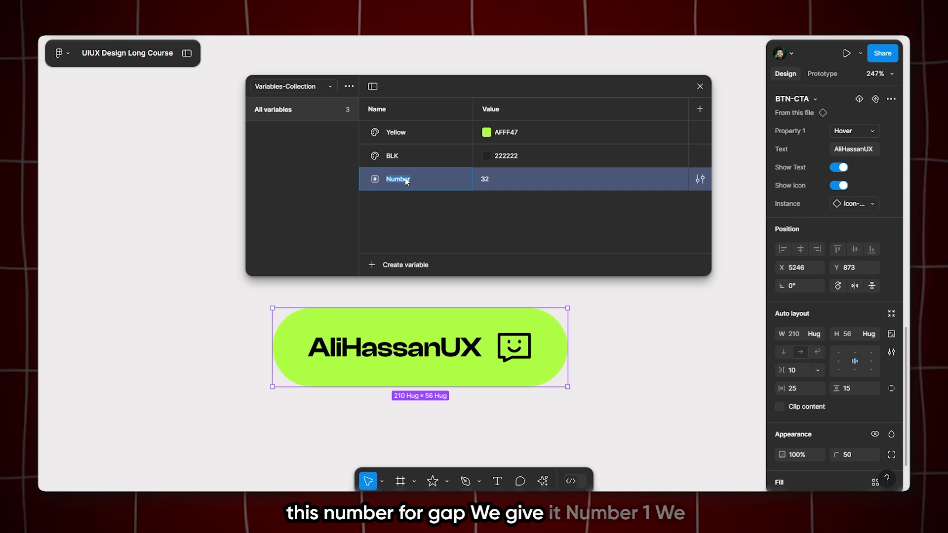
text(Num 1)
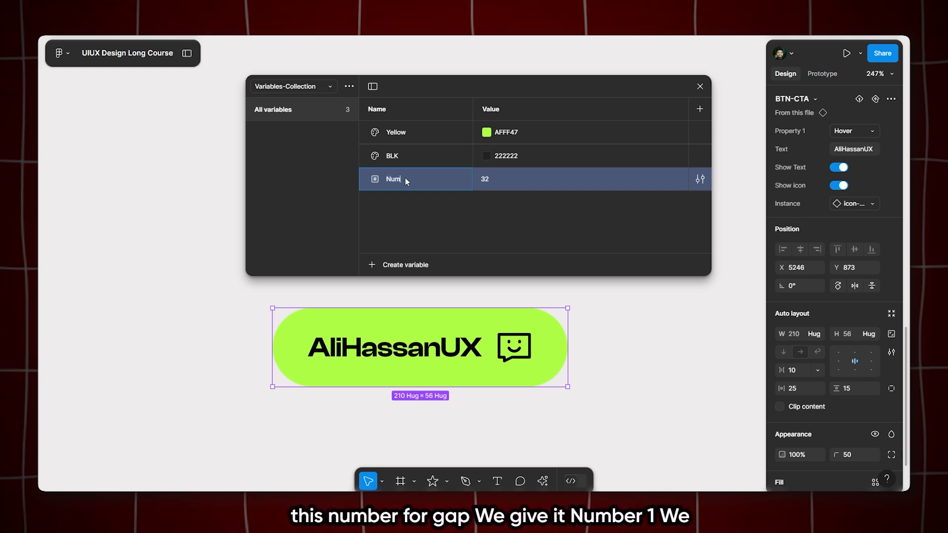
Create a second number variable named Num 2 and set its value to 16
click(391, 266)
click(401, 296)
text(Num 2)
key(Return)
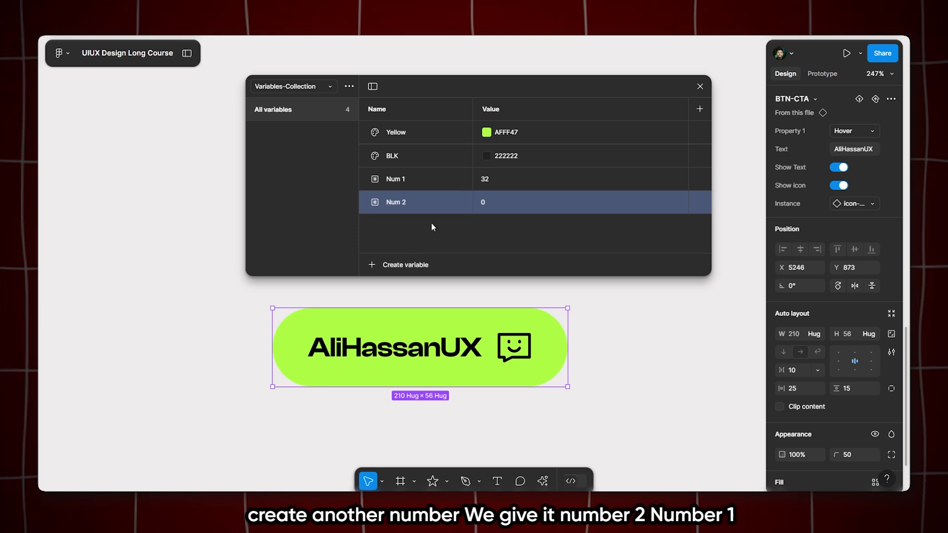
drag(491, 199, 477, 201)
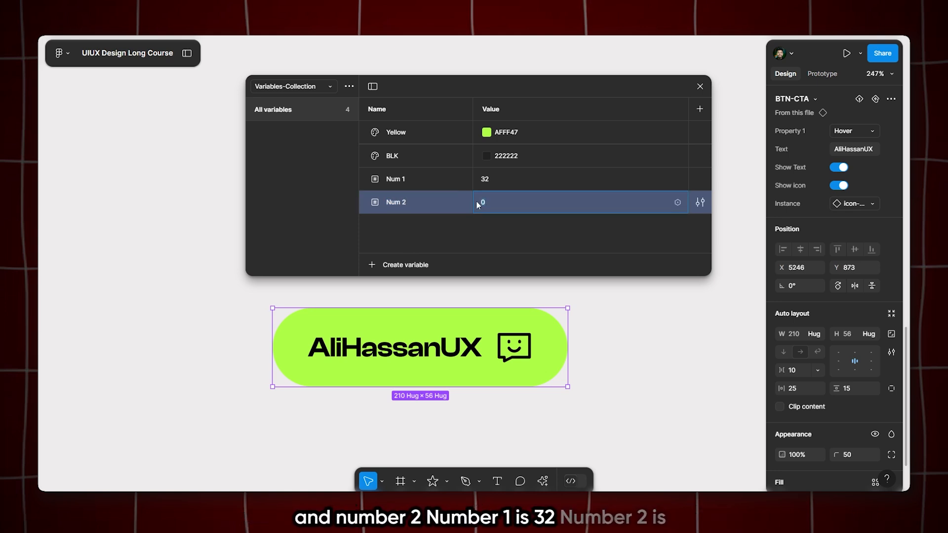
key(BackSpace)
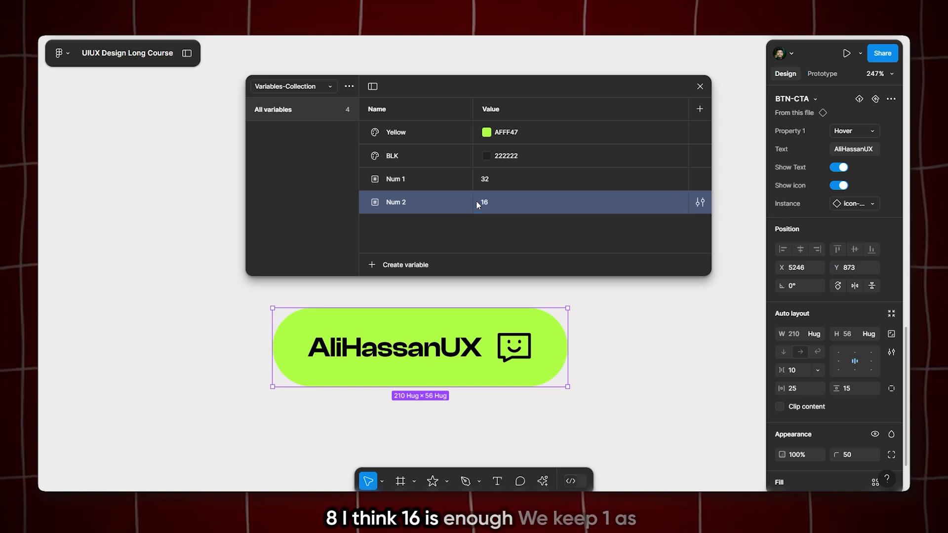
Review the details, code syntax platforms and number scope of the Num 2 variable
click(703, 199)
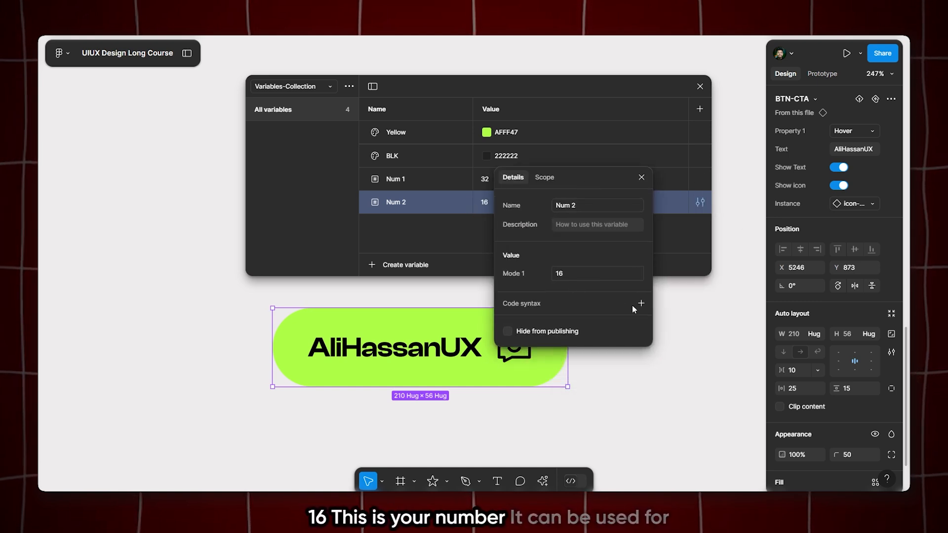
click(641, 303)
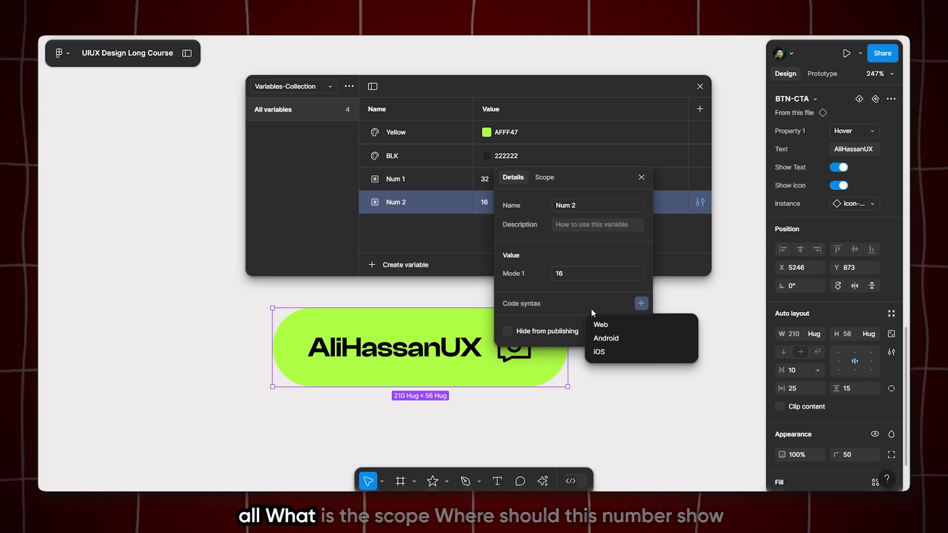
click(592, 225)
click(545, 178)
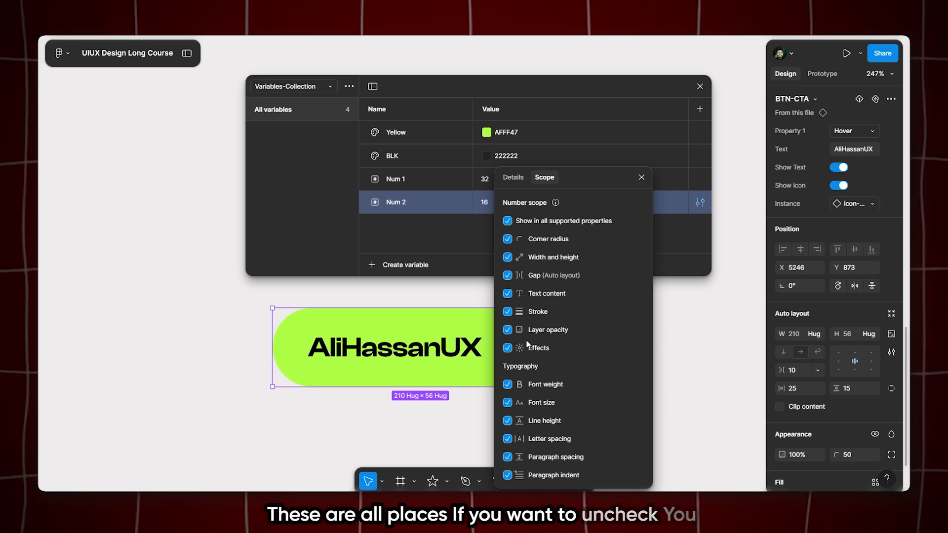
click(641, 178)
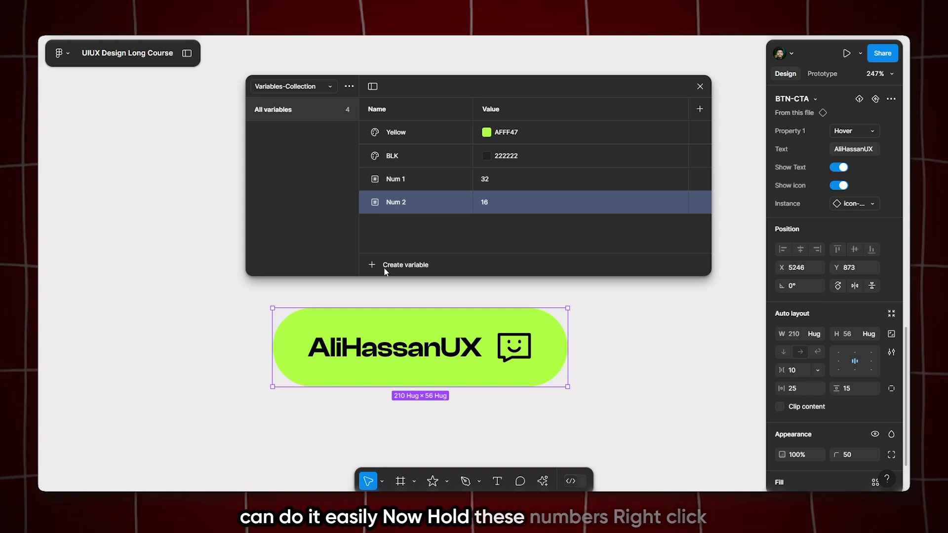
Put the Num 1 and Num 2 variables together into a new group
shift+click(406, 179)
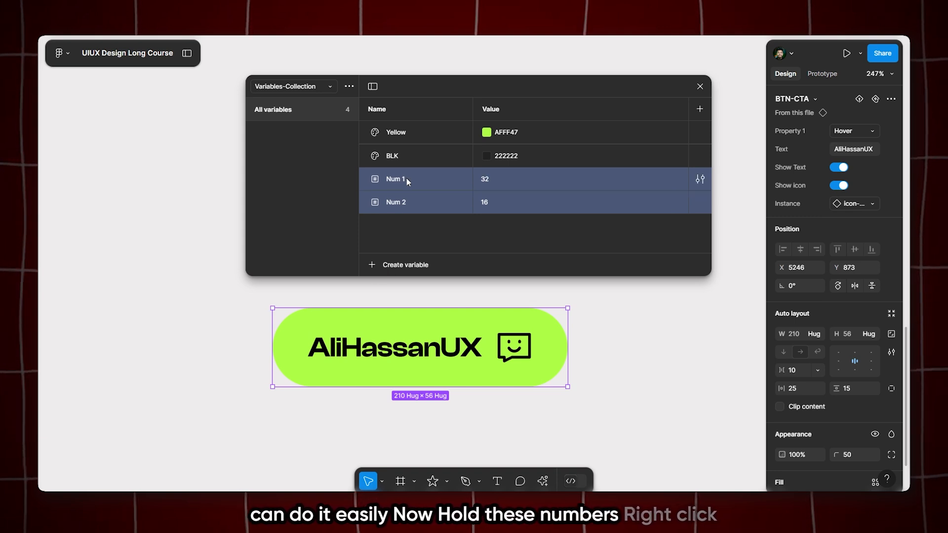
right_click(407, 178)
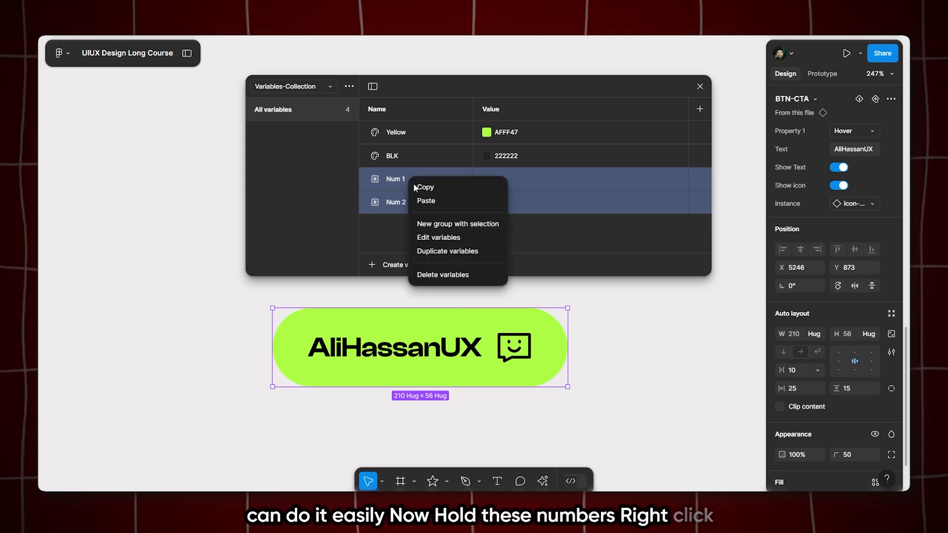
click(433, 224)
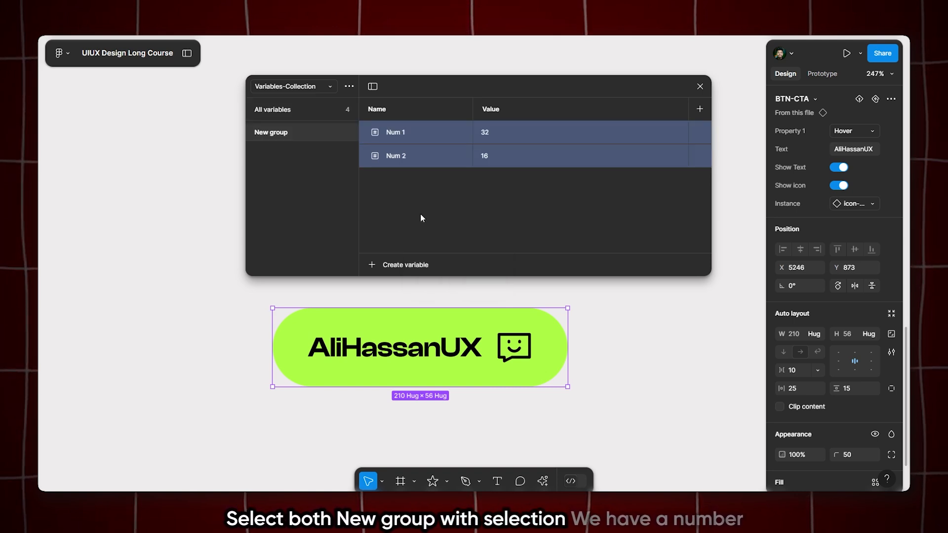
Rename the group holding Num 1 and Num 2 as Number
double_click(283, 134)
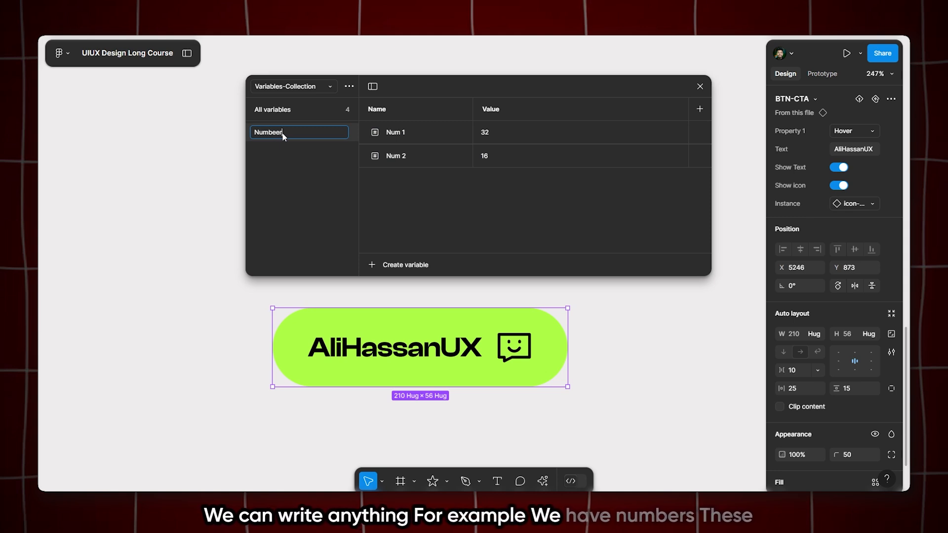
text(Number)
key(Return)
click(292, 131)
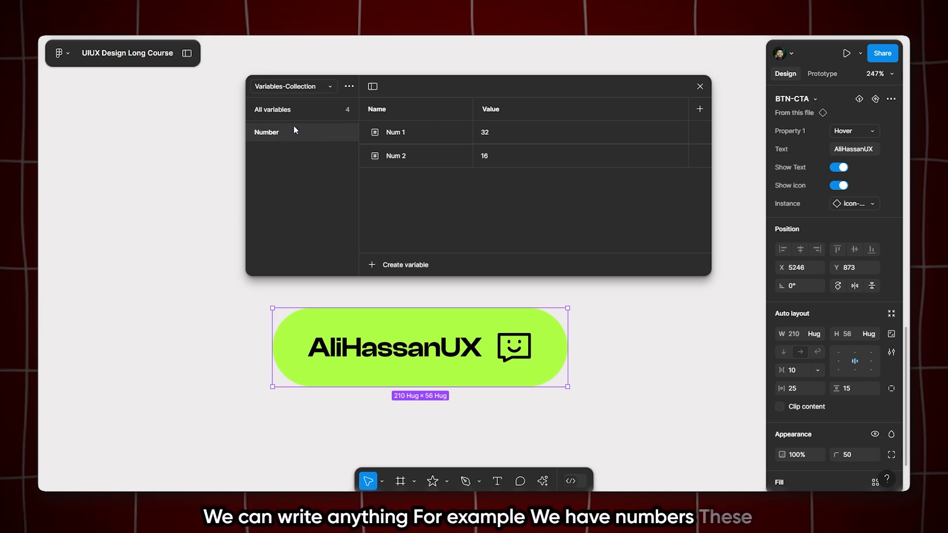
Put the Yellow and BLK color variables together into a new group named Color
click(309, 108)
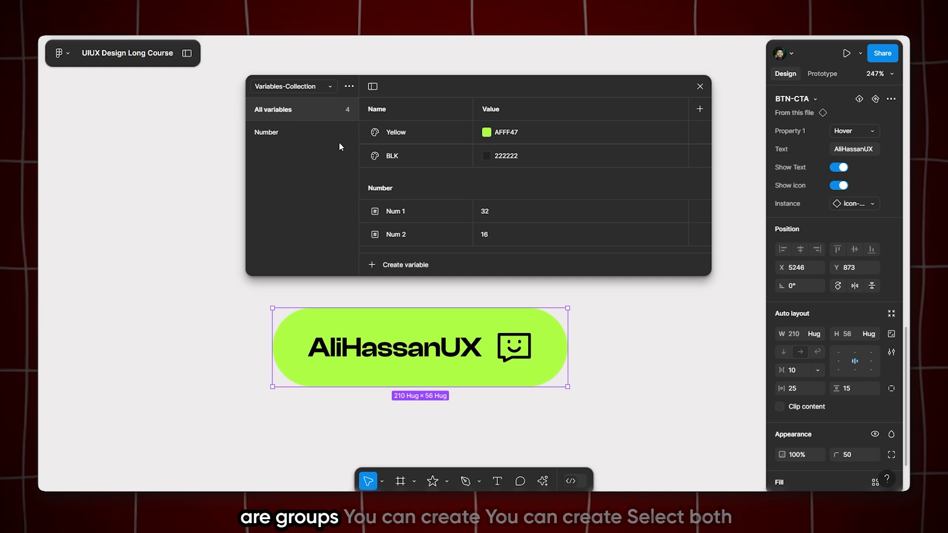
click(404, 160)
shift+click(422, 138)
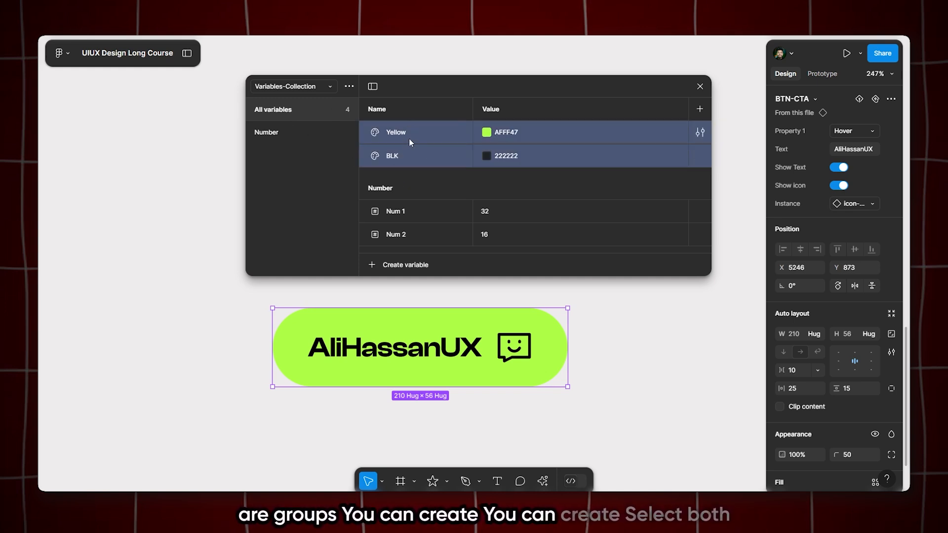
right_click(409, 141)
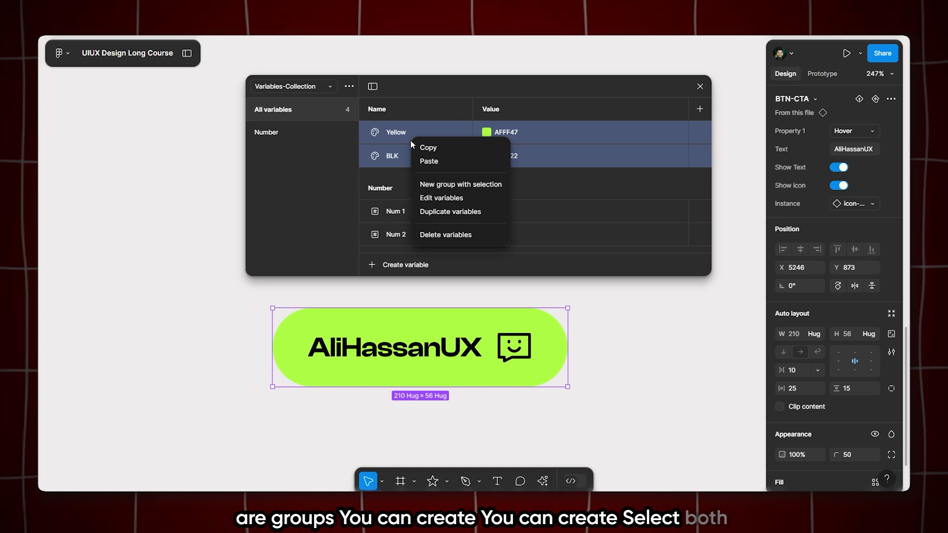
click(435, 184)
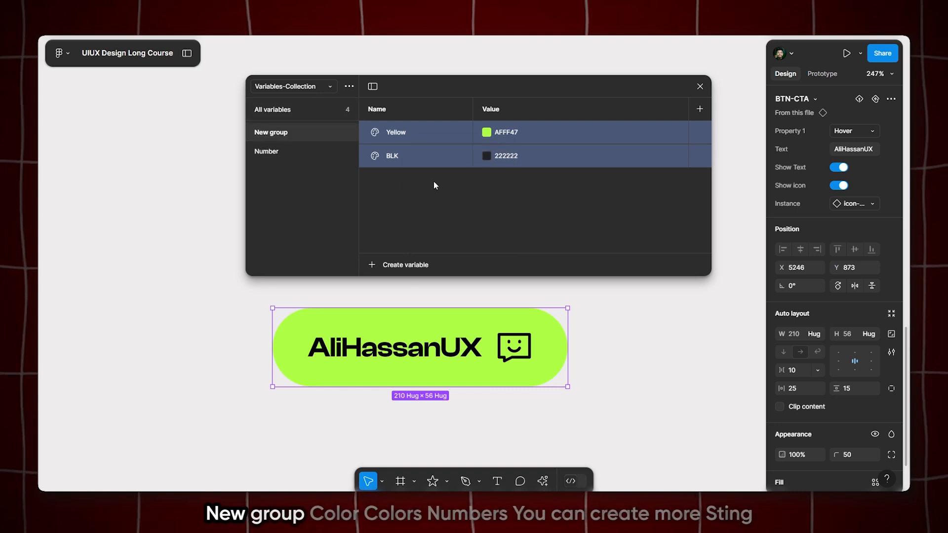
double_click(271, 132)
text(Color)
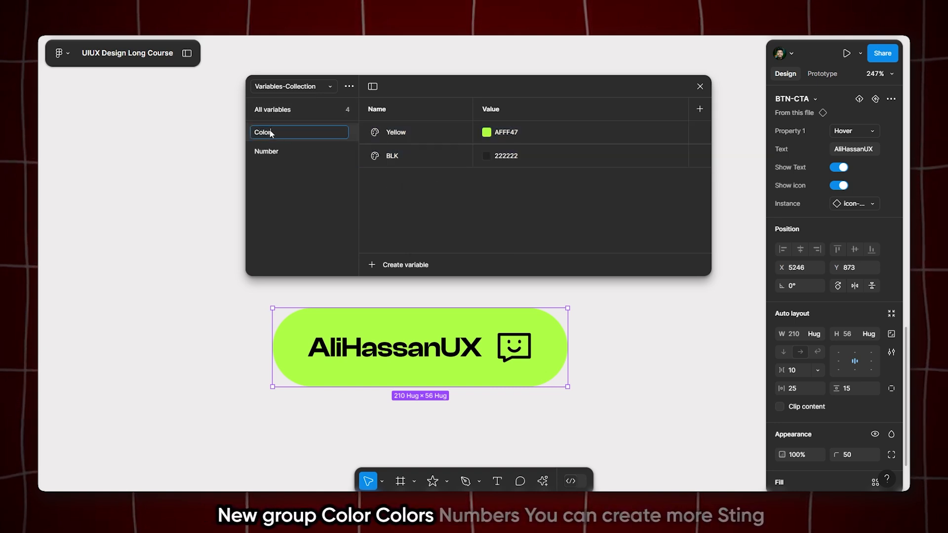
key(Return)
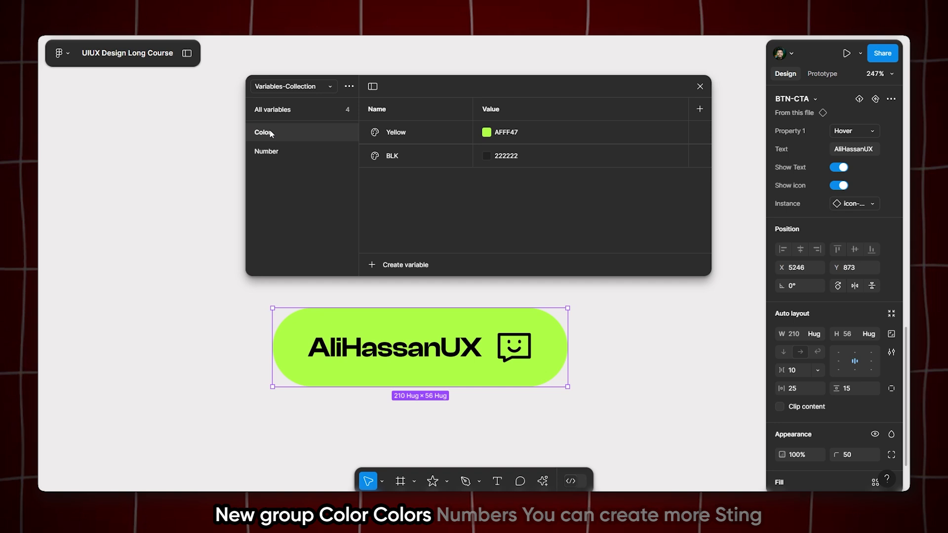
Create a string variable in the Color group, using the button's label text as both its name and its value
click(300, 150)
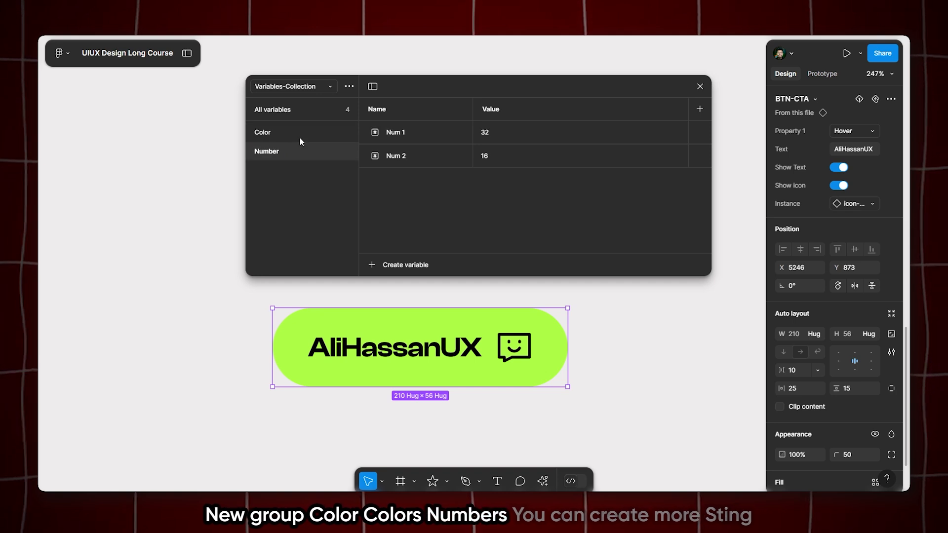
click(299, 135)
click(401, 265)
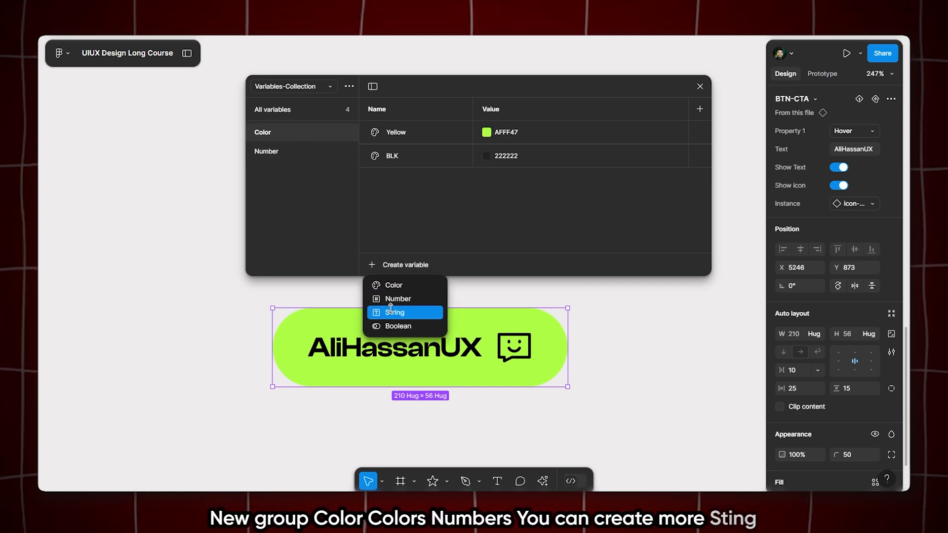
click(391, 311)
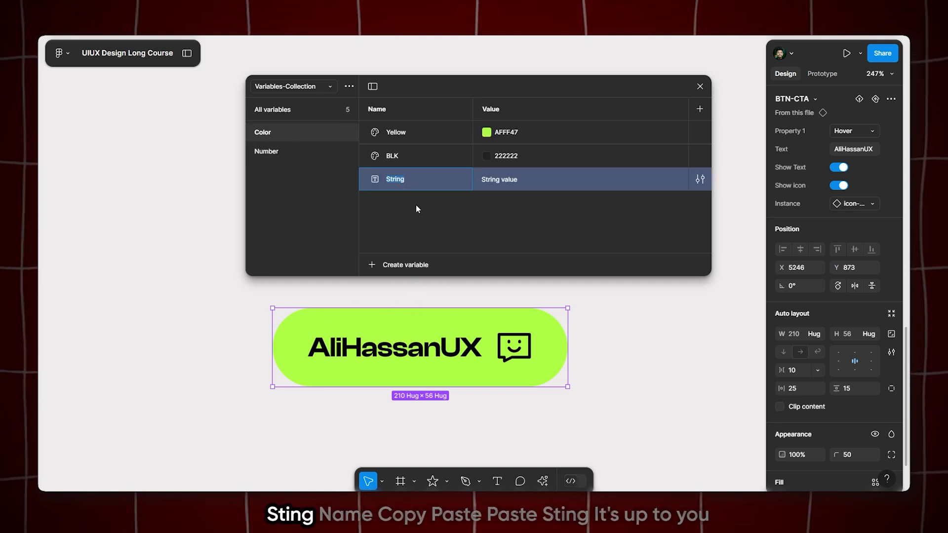
double_click(409, 354)
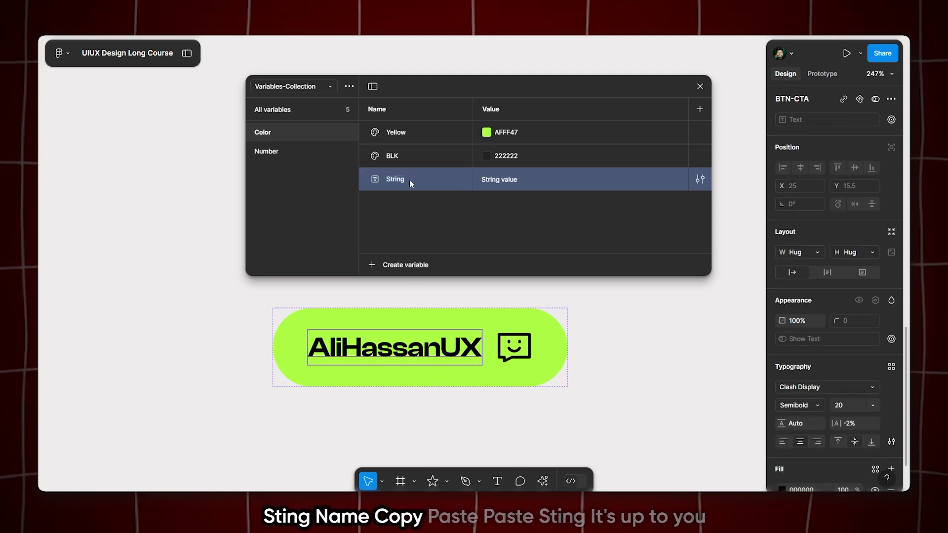
double_click(369, 349)
key(ctrl+c)
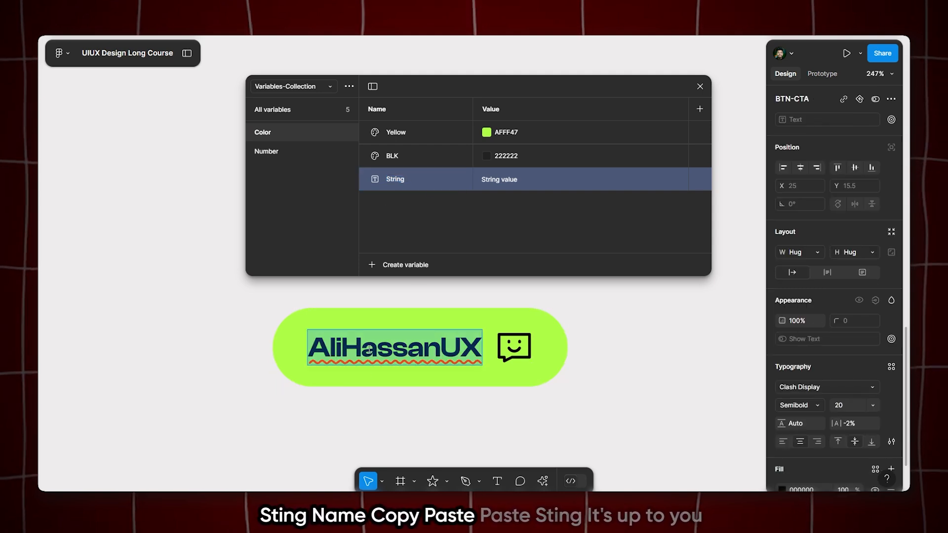
double_click(401, 180)
key(ctrl+v)
double_click(491, 180)
key(ctrl+v)
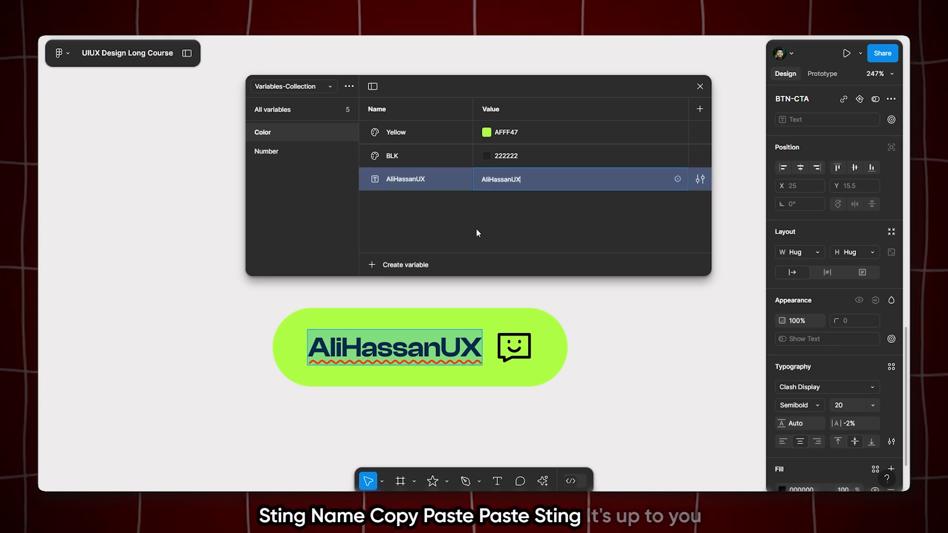
click(476, 228)
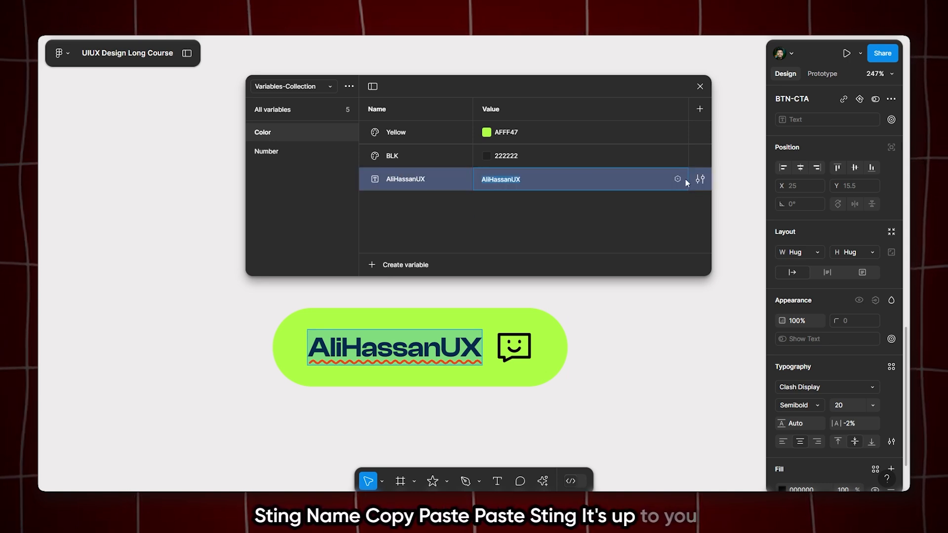
Put the string variable into a new group and move that group out of Color to the top level, below Number
click(699, 179)
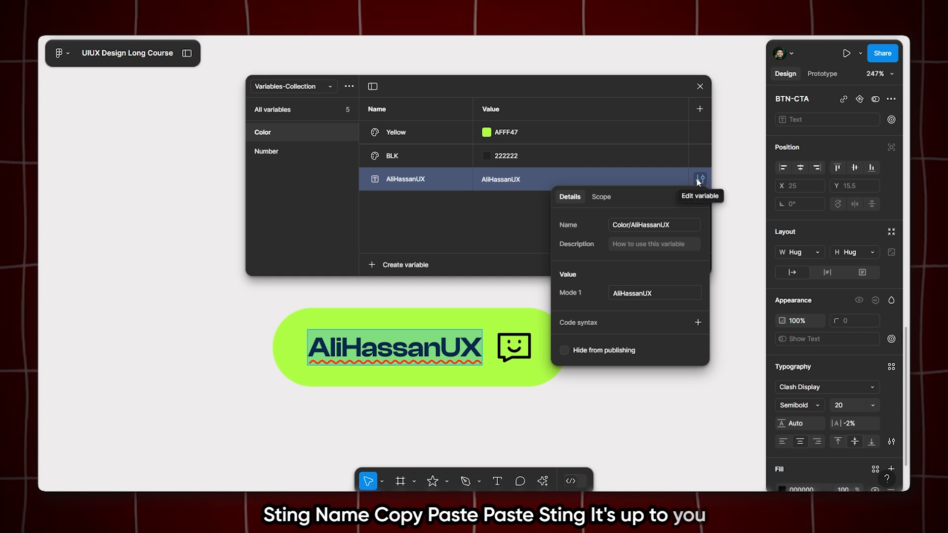
click(538, 183)
right_click(396, 179)
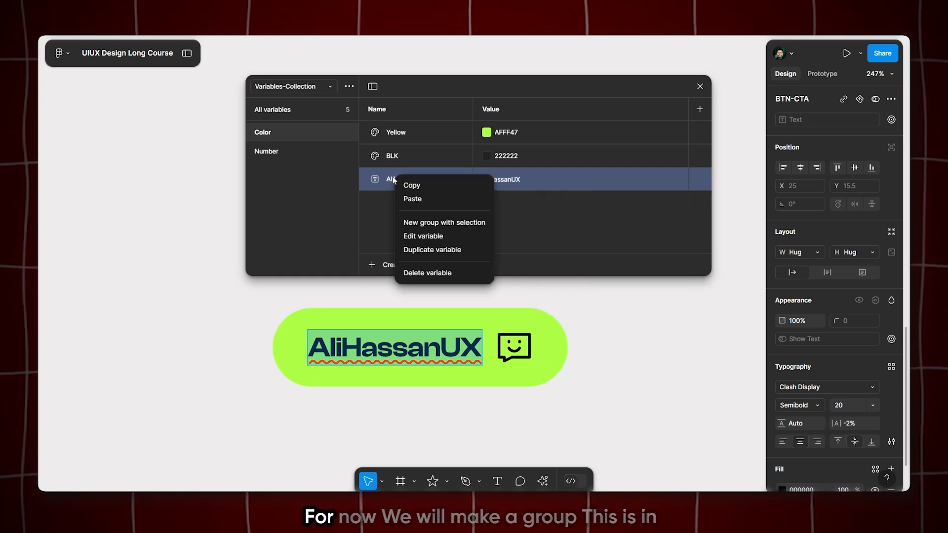
click(407, 223)
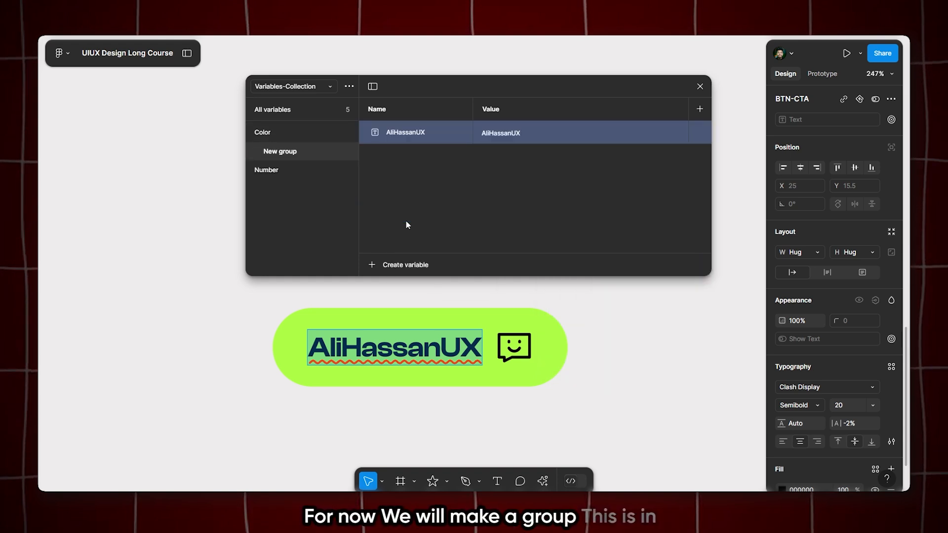
click(266, 131)
click(274, 154)
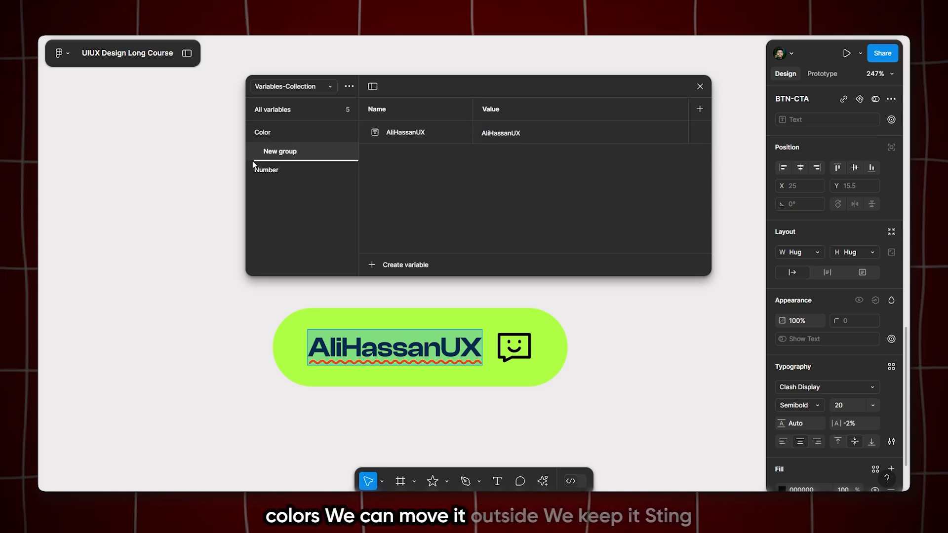
drag(247, 179, 248, 180)
Rename the string variable's group as String
double_click(281, 171)
text(String)
key(Return)
Review the Color, Number and String groups and the full variable list, widening the variables window
click(284, 140)
click(283, 153)
click(284, 163)
click(304, 112)
scroll(417, 197, down, 2)
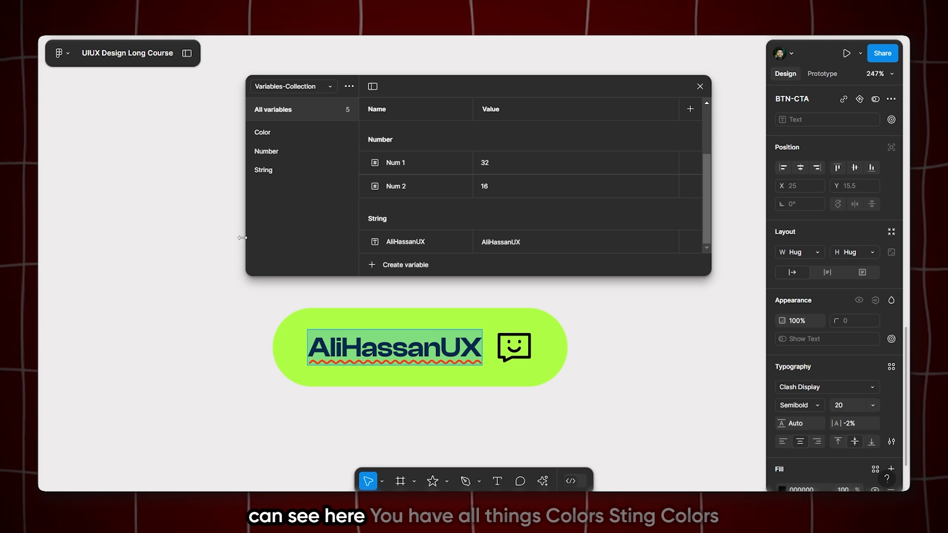
drag(242, 238, 210, 238)
scroll(453, 212, up, 2)
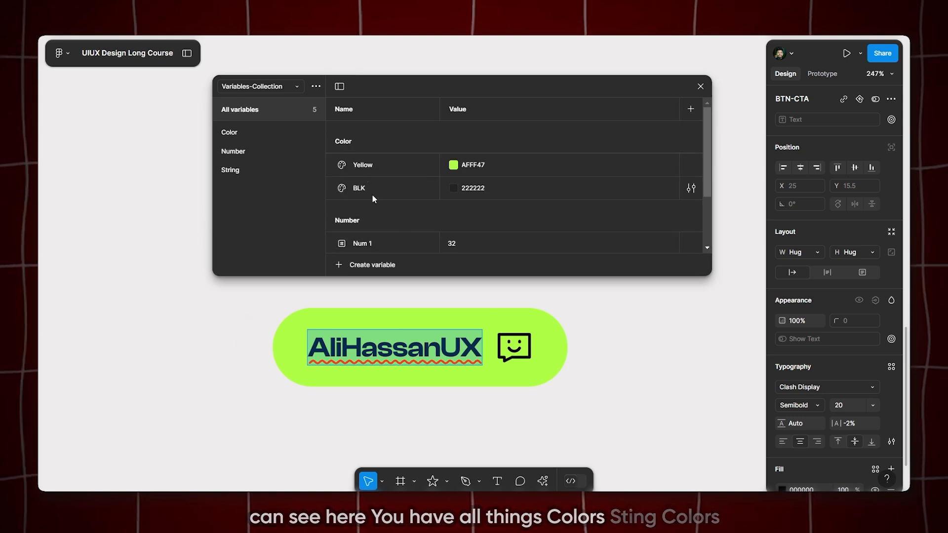
scroll(371, 195, down, 2)
scroll(401, 216, up, 2)
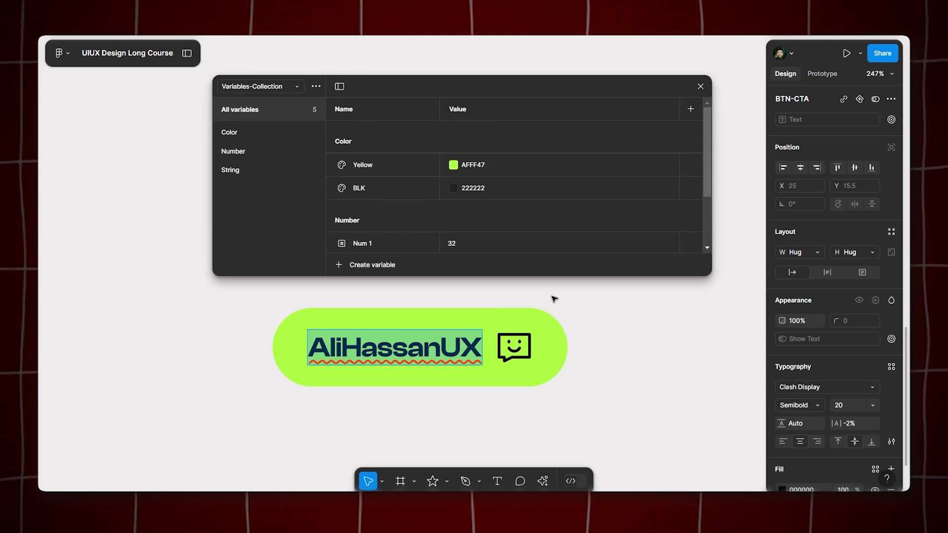
Name the collection's value column Mode 1 and add a second mode beside it
double_click(463, 108)
text(Mode 1)
key(Return)
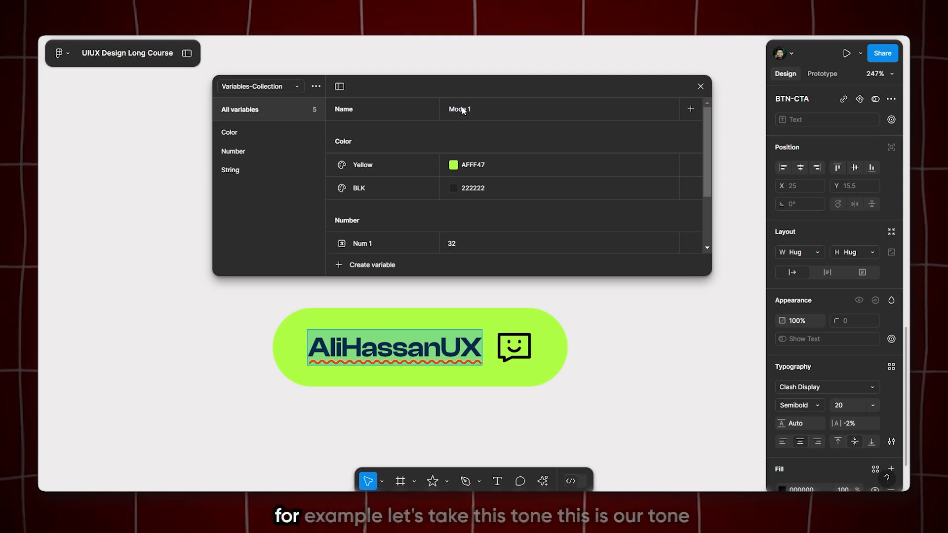
click(693, 108)
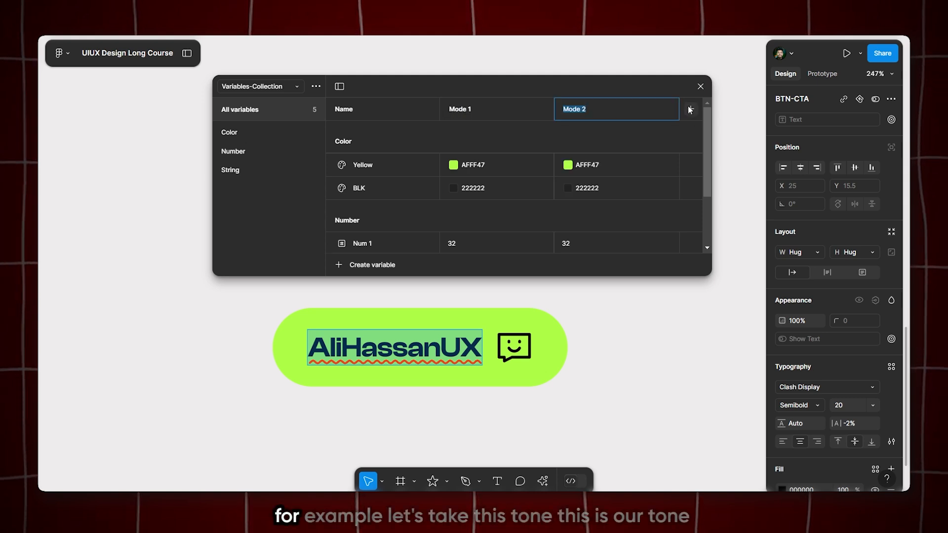
Set the Yellow variable's Mode 2 color to the light blue 47C8FF
click(569, 168)
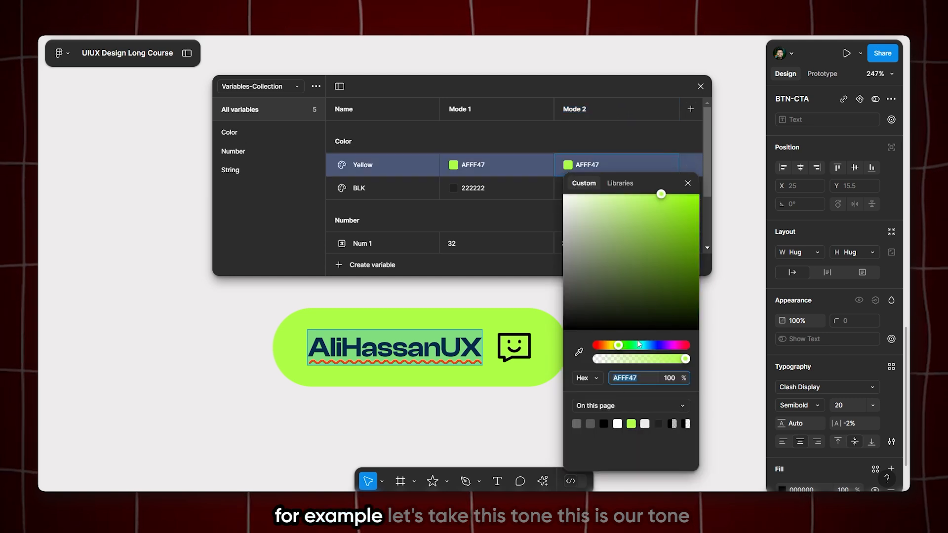
drag(641, 350, 648, 350)
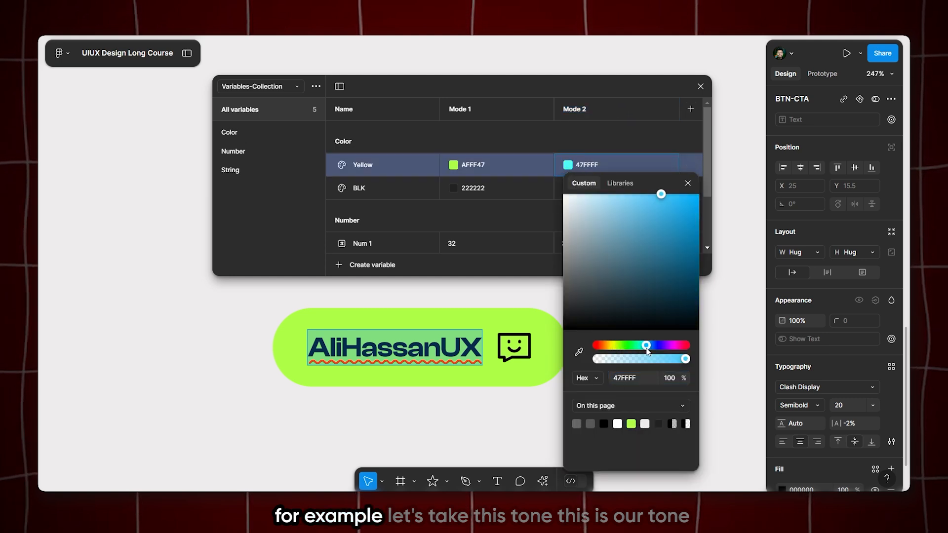
click(687, 184)
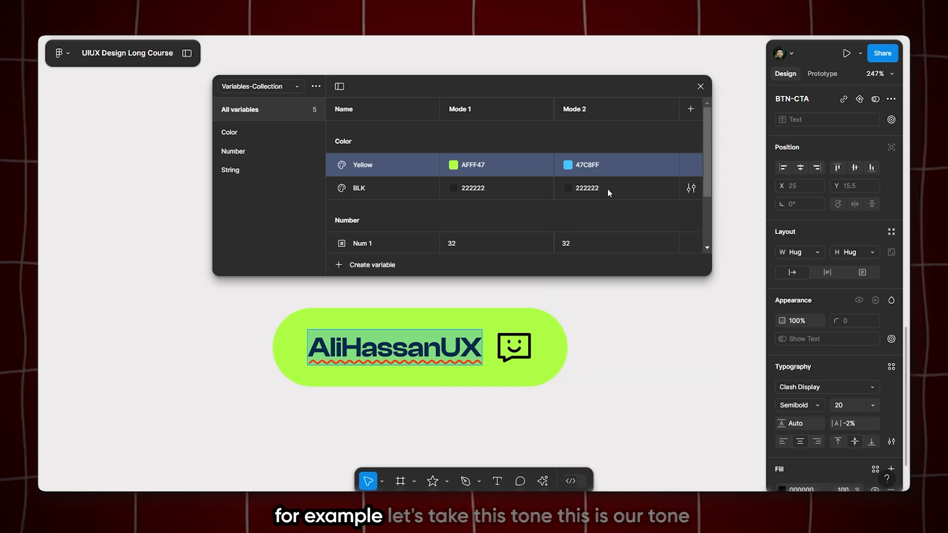
Set the Yellow variable's Mode 2 color to the dark gray 272727
click(568, 165)
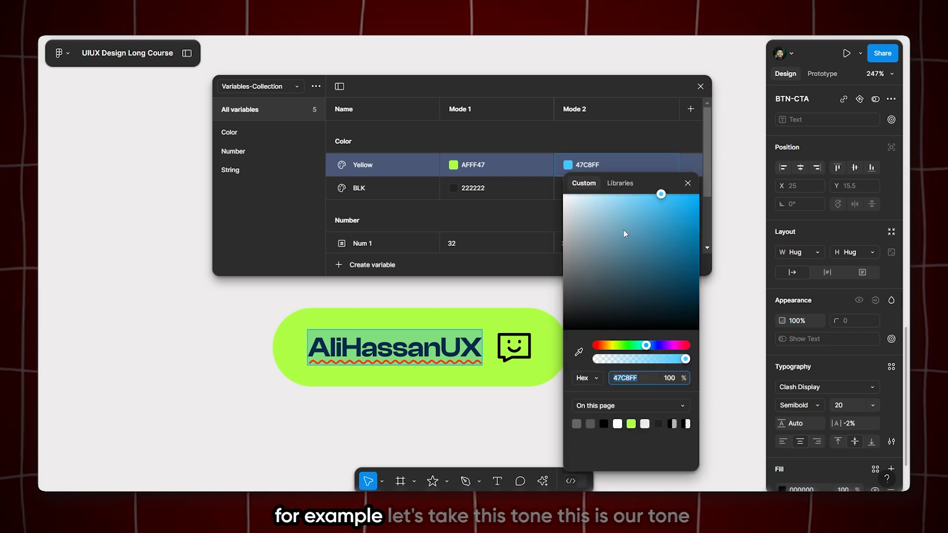
drag(661, 196, 598, 287)
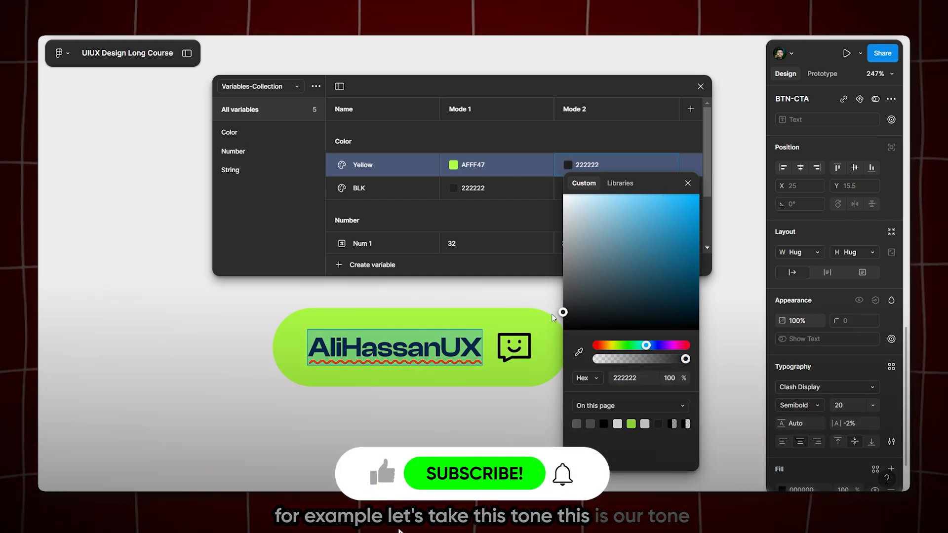
click(538, 210)
Set the BLK variable's Mode 2 color to the off-white EBEBEB and check the remaining Mode 2 values
click(568, 187)
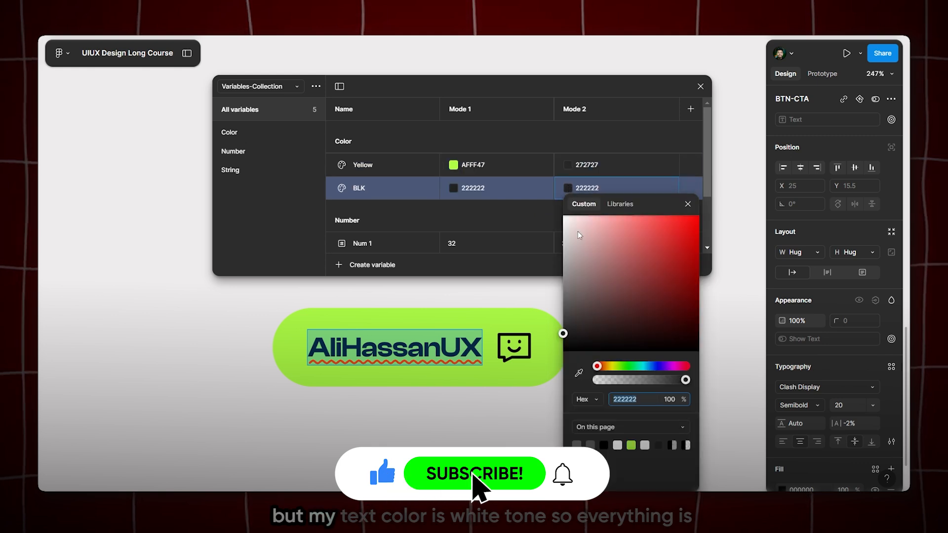
drag(581, 255, 560, 231)
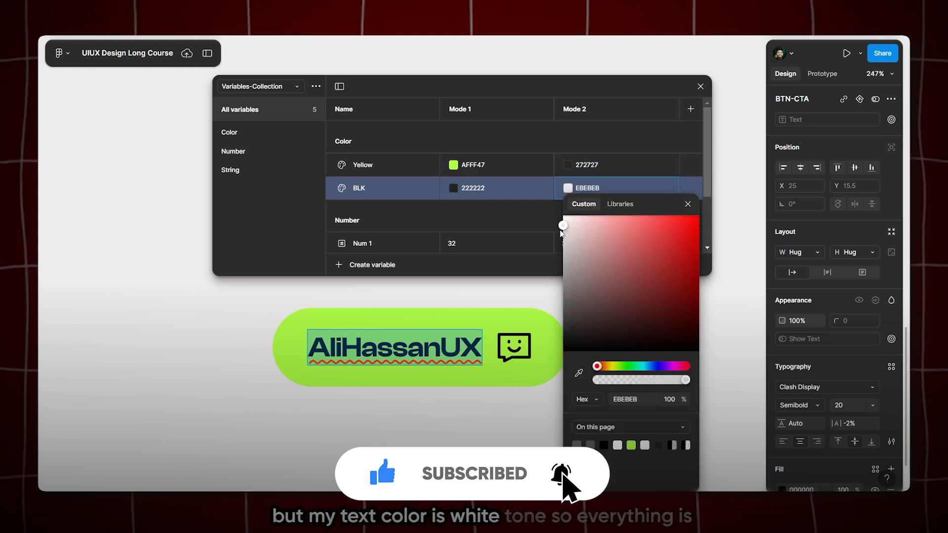
click(536, 211)
scroll(536, 211, down, 3)
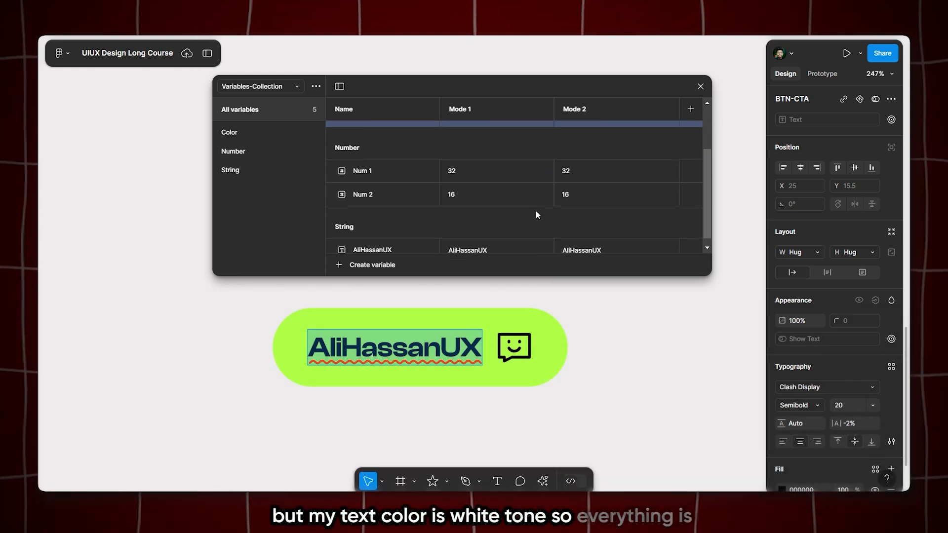
scroll(534, 214, up, 2)
scroll(534, 220, down, 2)
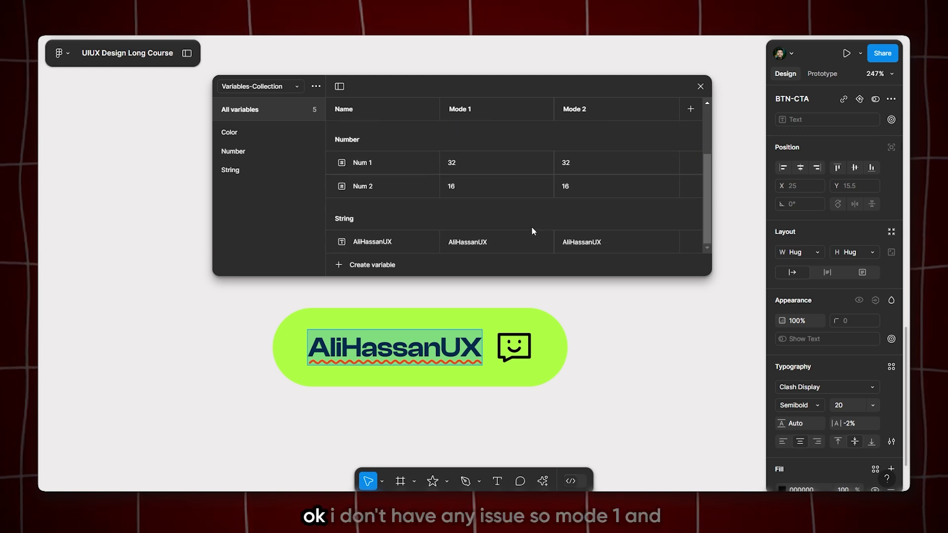
scroll(528, 220, up, 2)
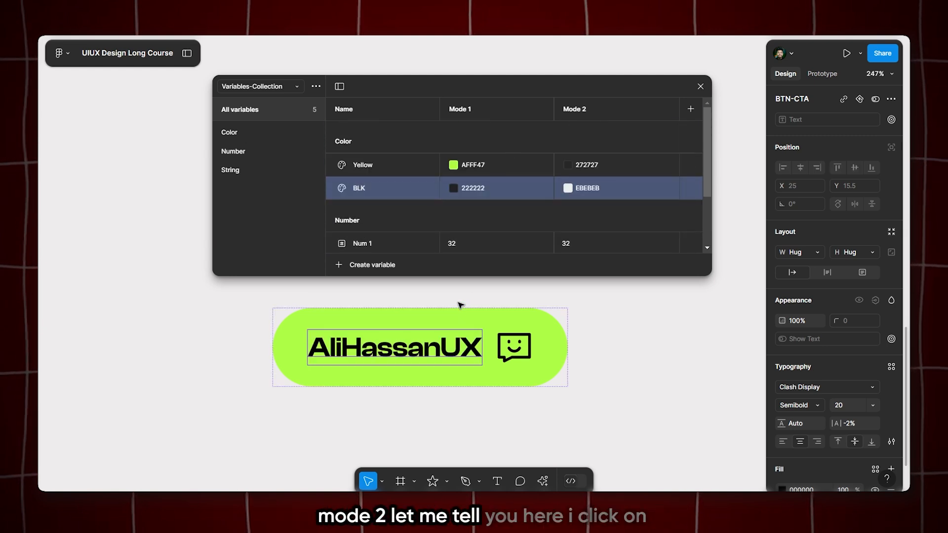
Apply the Yellow color variable to the green button's fill
click(461, 320)
scroll(817, 343, down, 4)
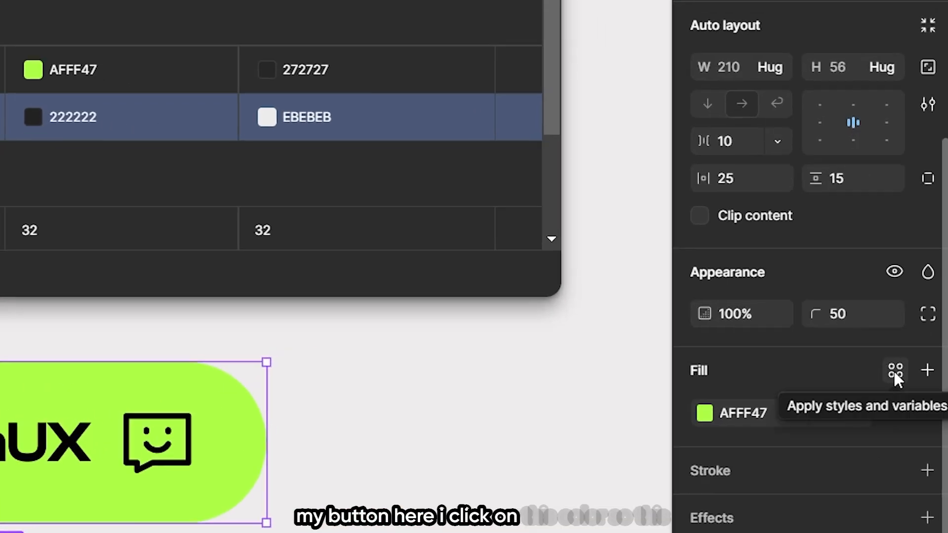
click(876, 312)
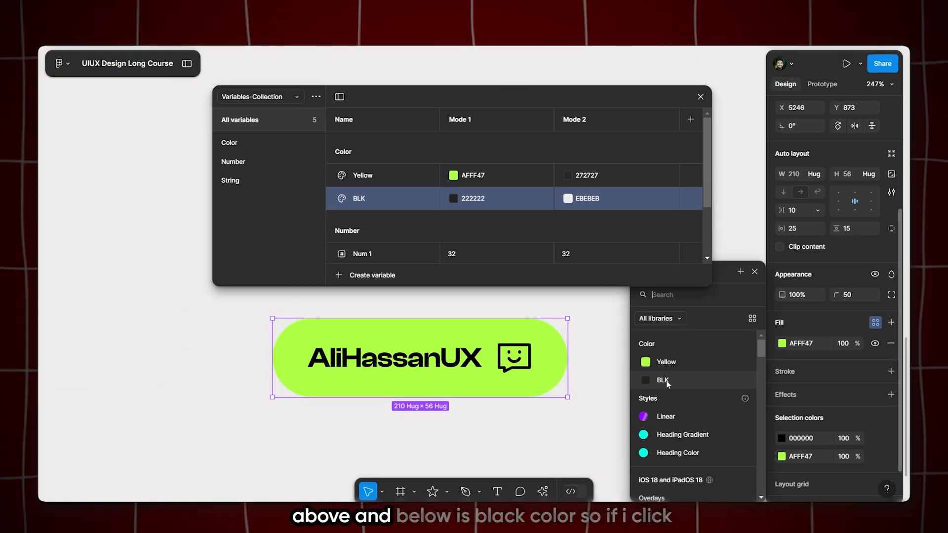
click(667, 365)
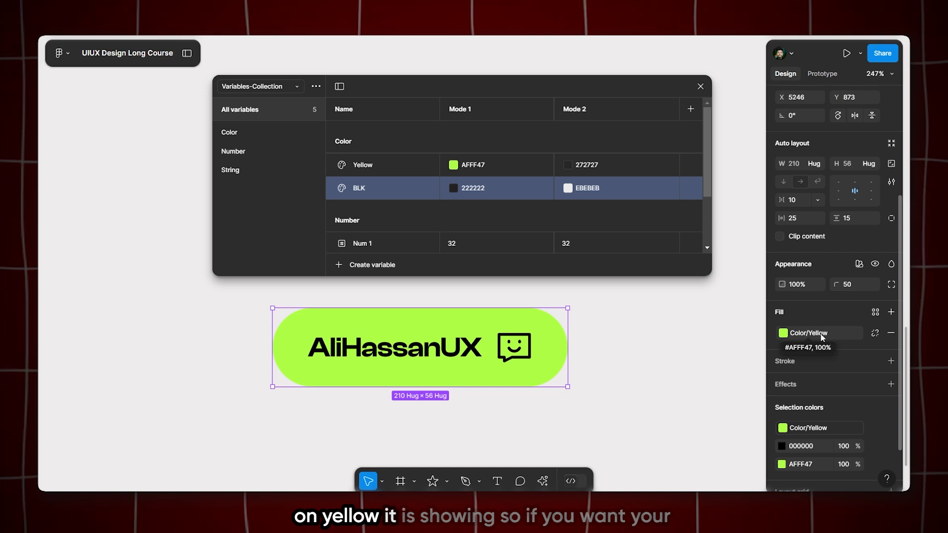
Link the button's black selection color to the BLK variable and its remaining AFFF47 color to Yellow, and check the label text
scroll(825, 345, down, 2)
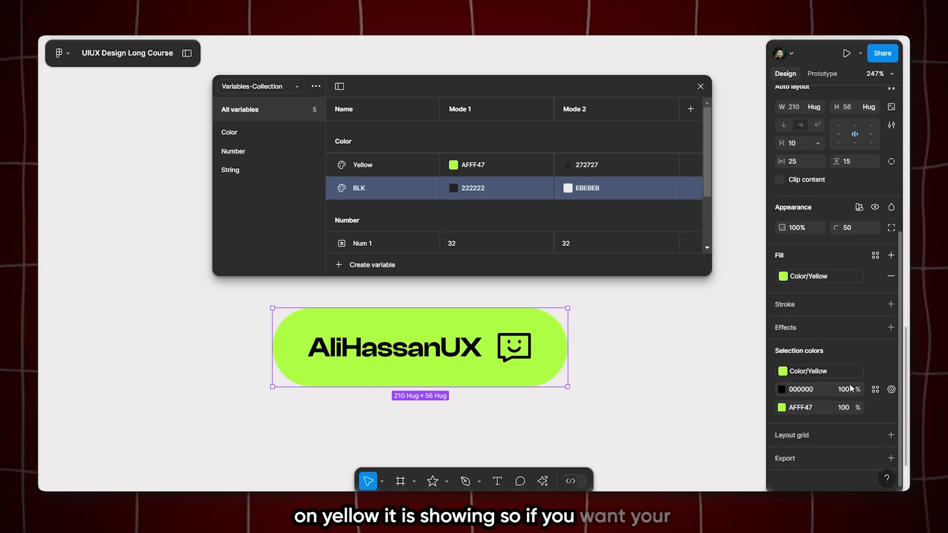
click(875, 389)
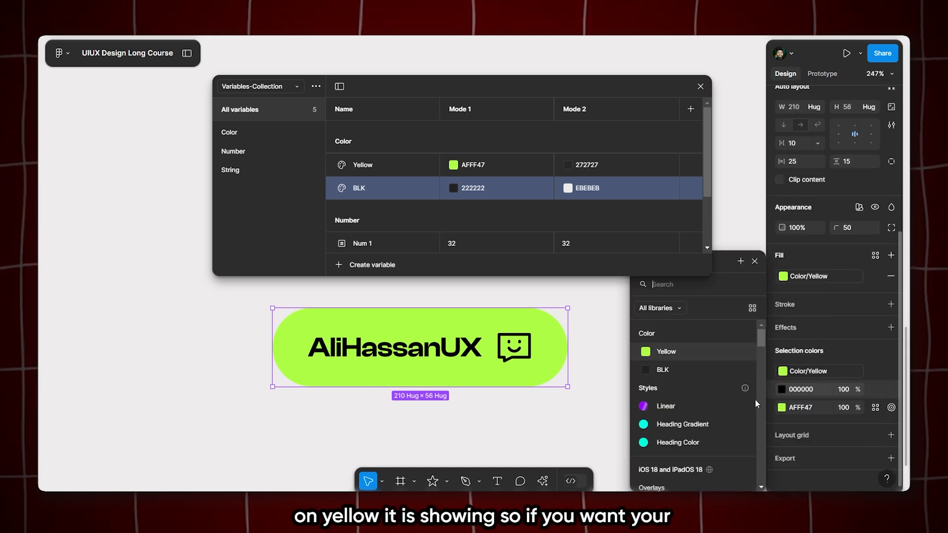
click(669, 369)
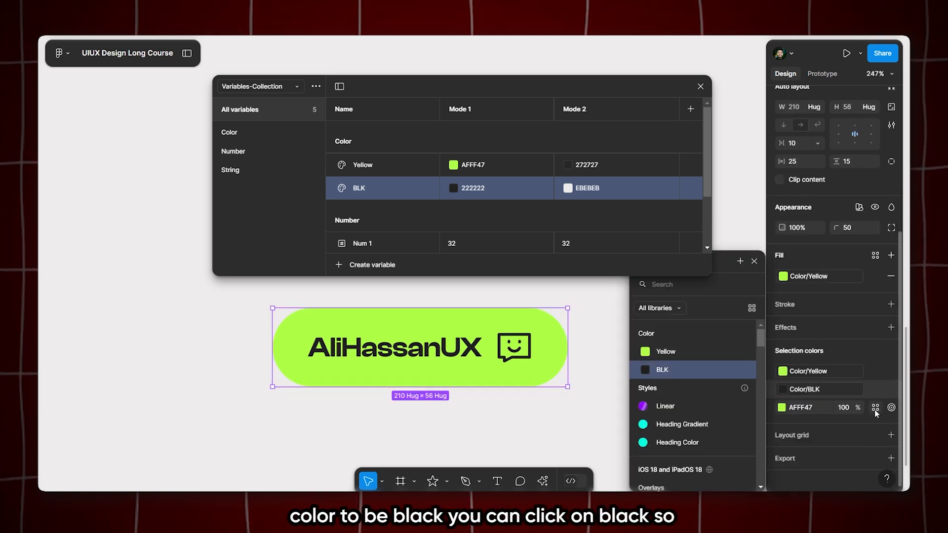
click(876, 408)
click(672, 352)
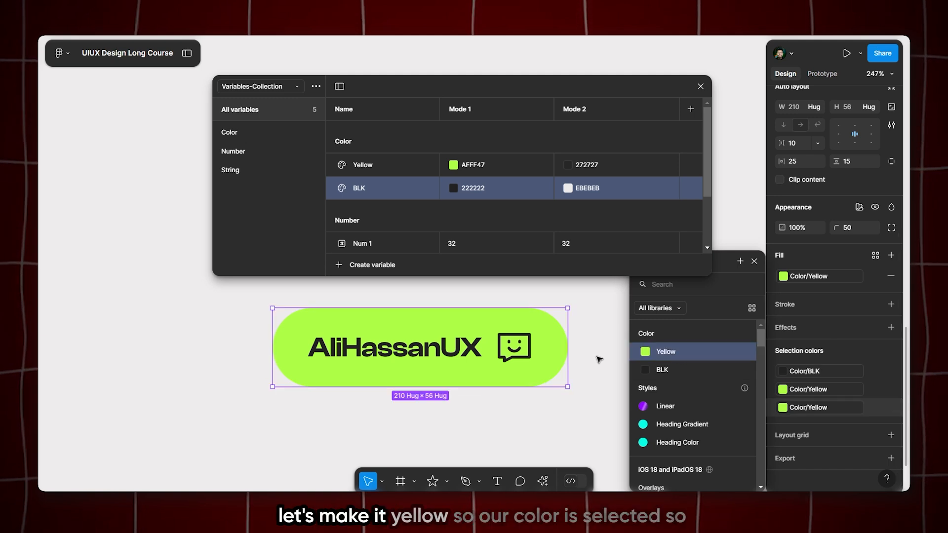
key(shift+backslash)
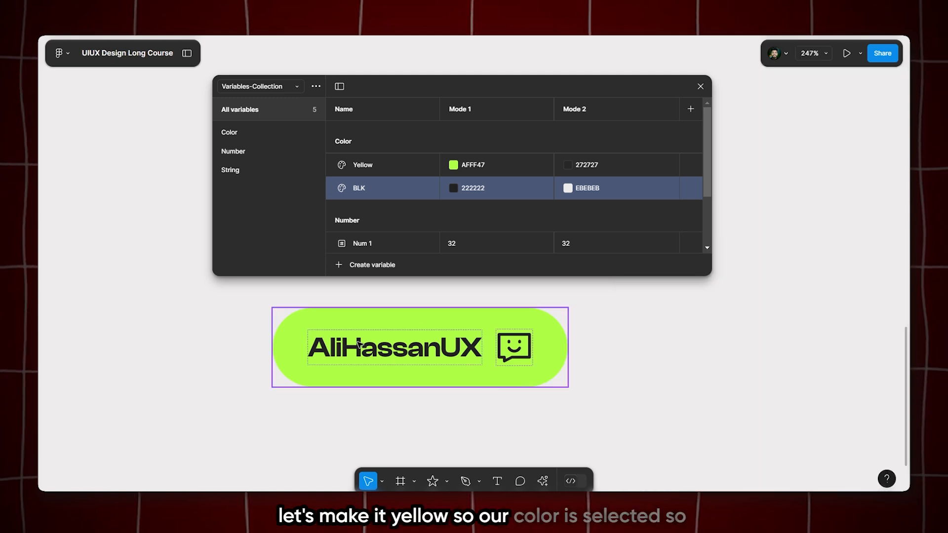
double_click(410, 347)
key(shift+backslash)
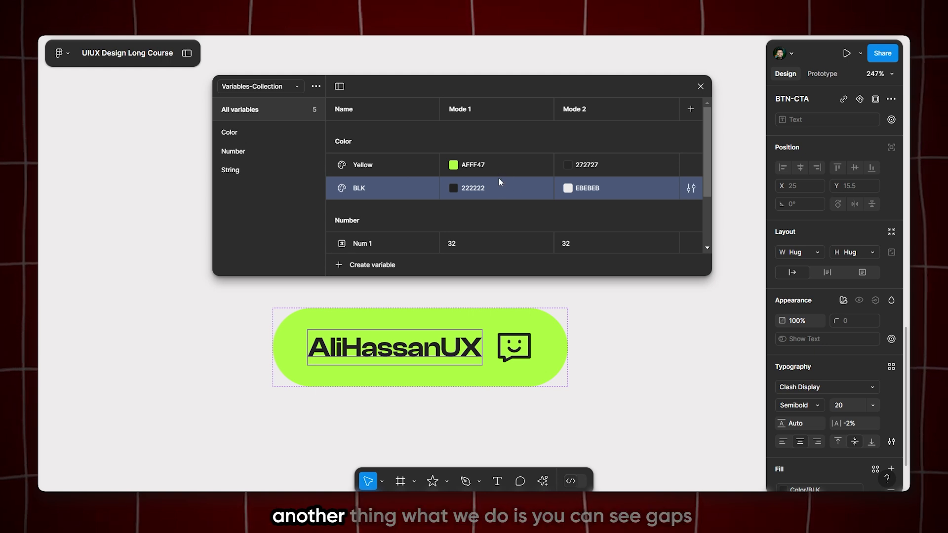
Apply the Num 1 variable to the button's horizontal padding and Num 2 to its vertical padding
click(487, 320)
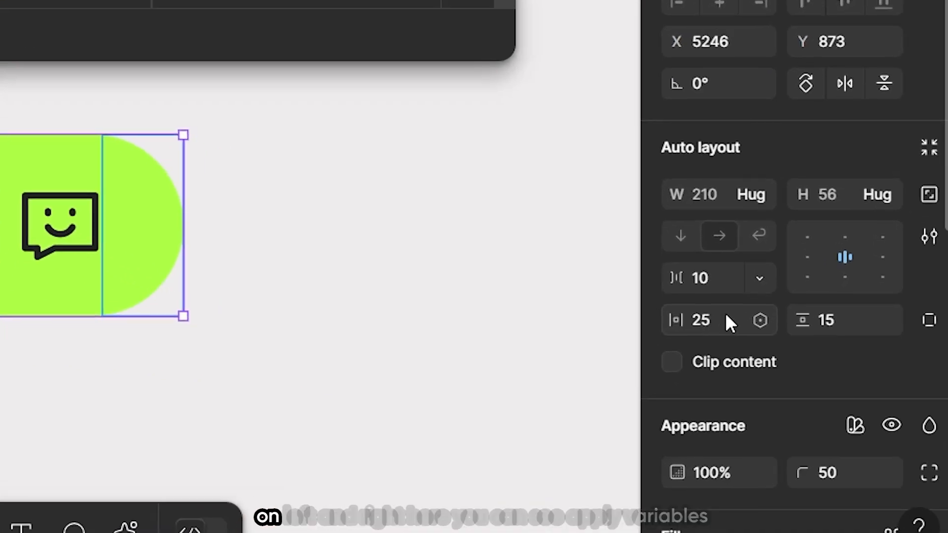
scroll(762, 324, down, 10)
scroll(768, 14, up, 5)
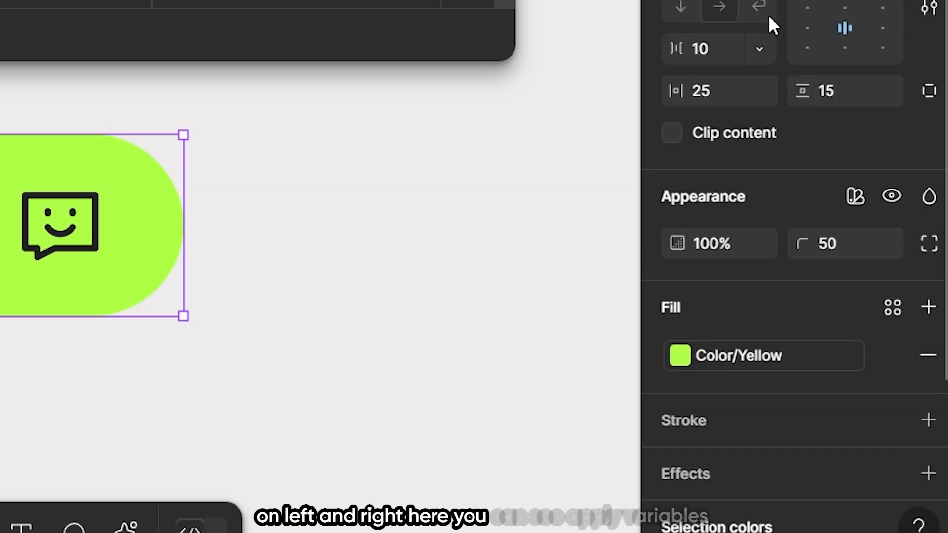
mouse_move(764, 102)
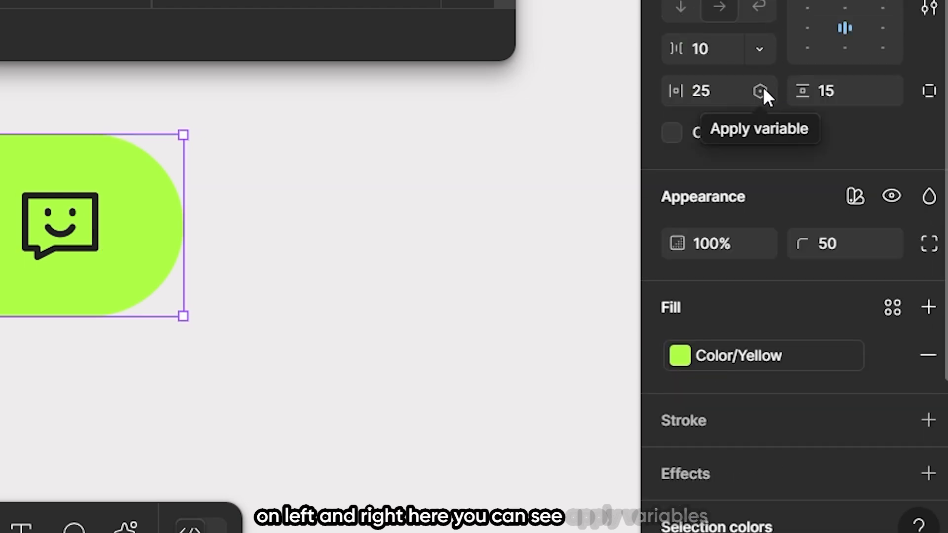
click(761, 91)
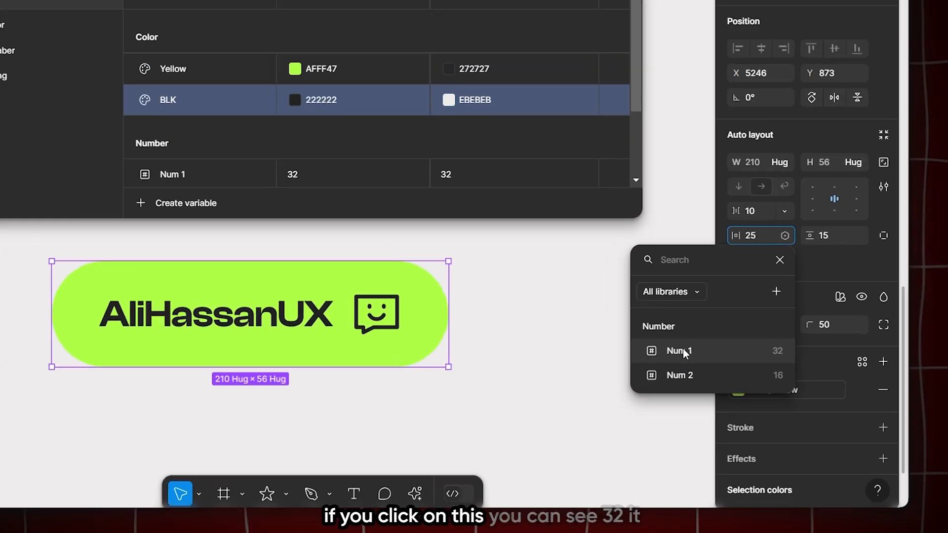
click(579, 289)
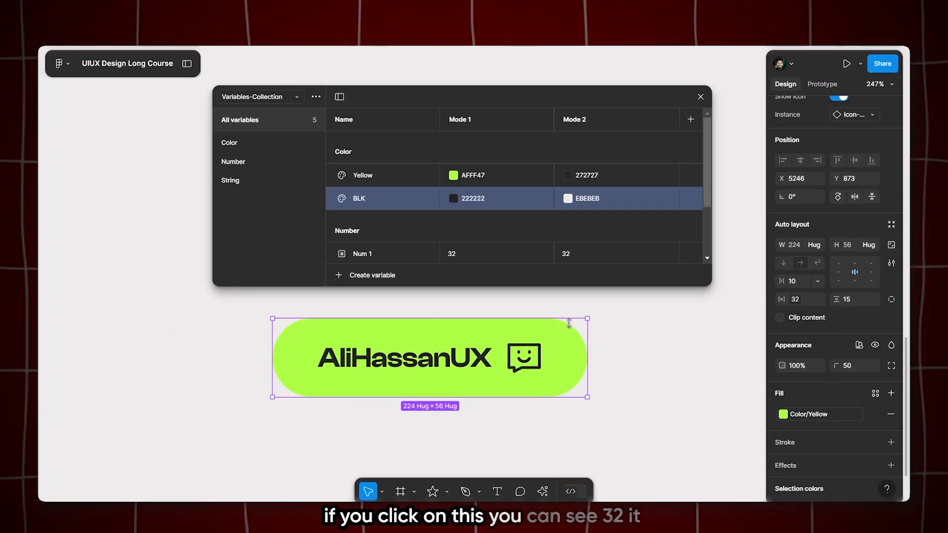
click(796, 300)
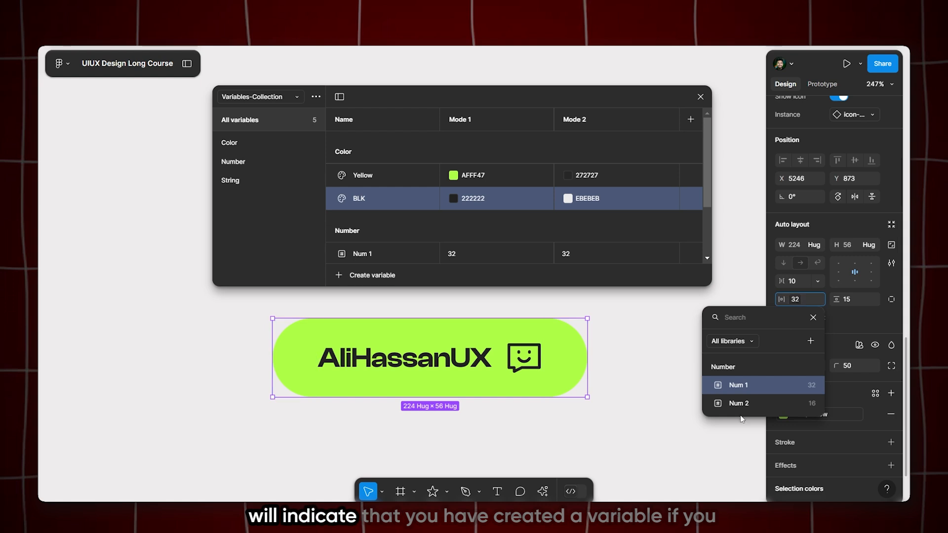
click(812, 318)
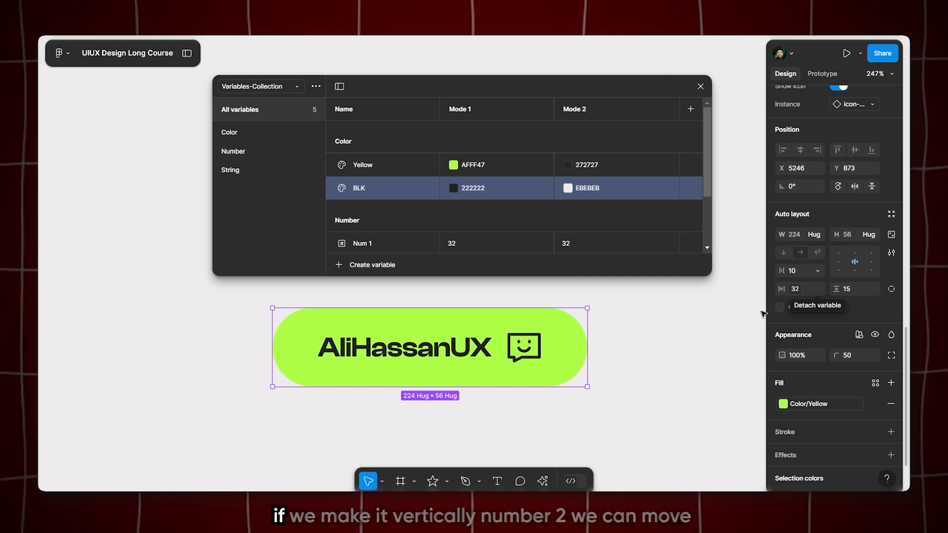
click(873, 289)
click(796, 394)
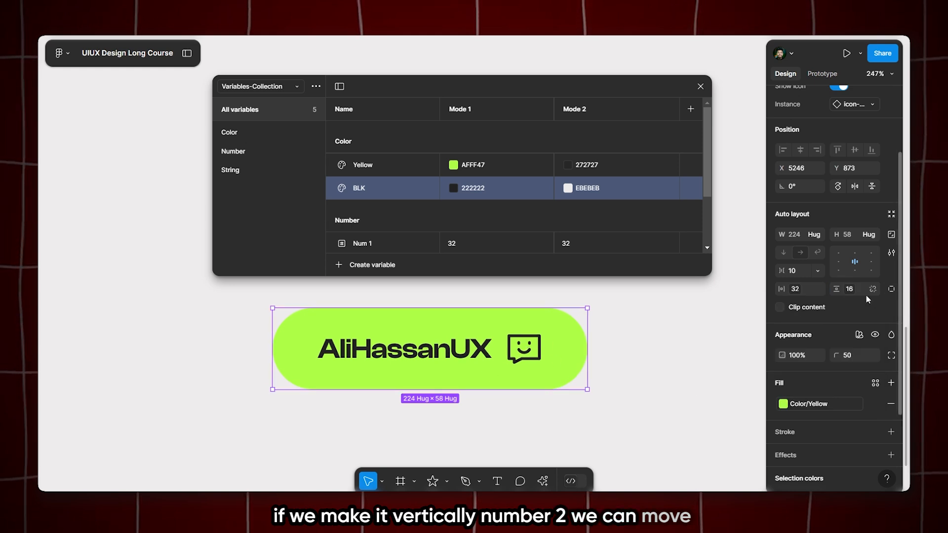
Set the Num 2 variable's Mode 1 value to 20
scroll(539, 216, down, 3)
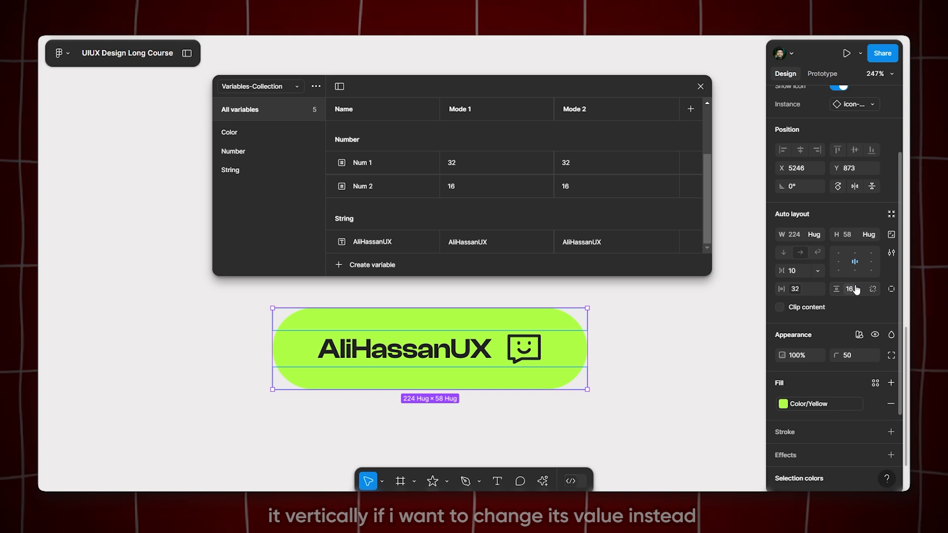
click(456, 189)
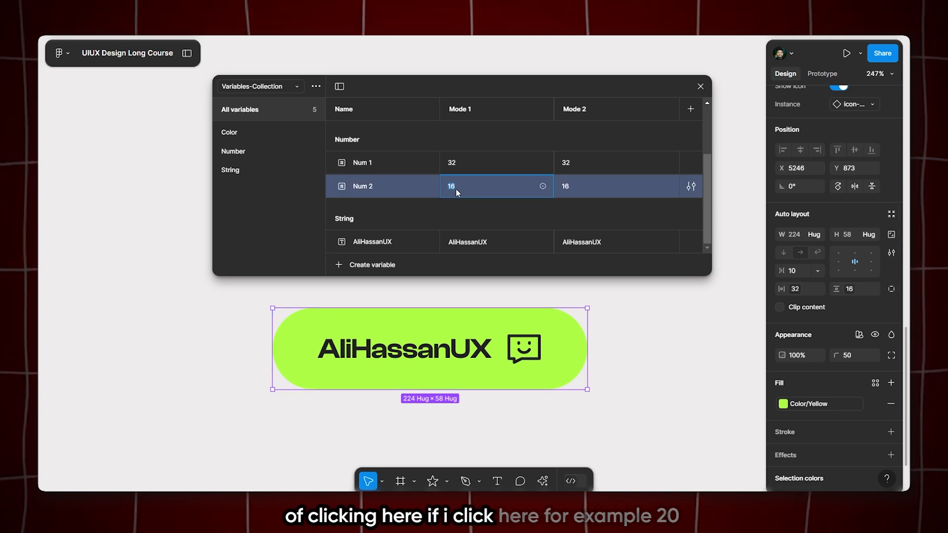
text(20)
key(Return)
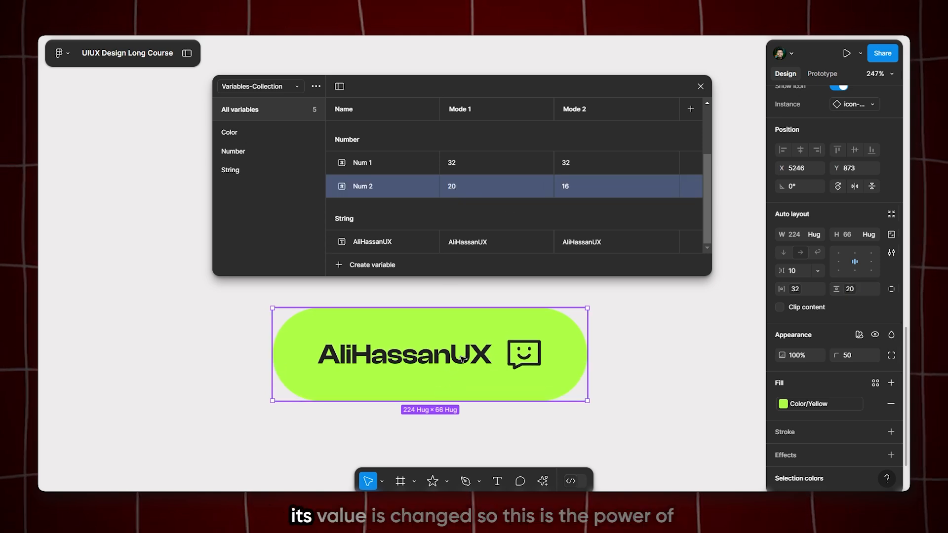
scroll(310, 320, down, 5)
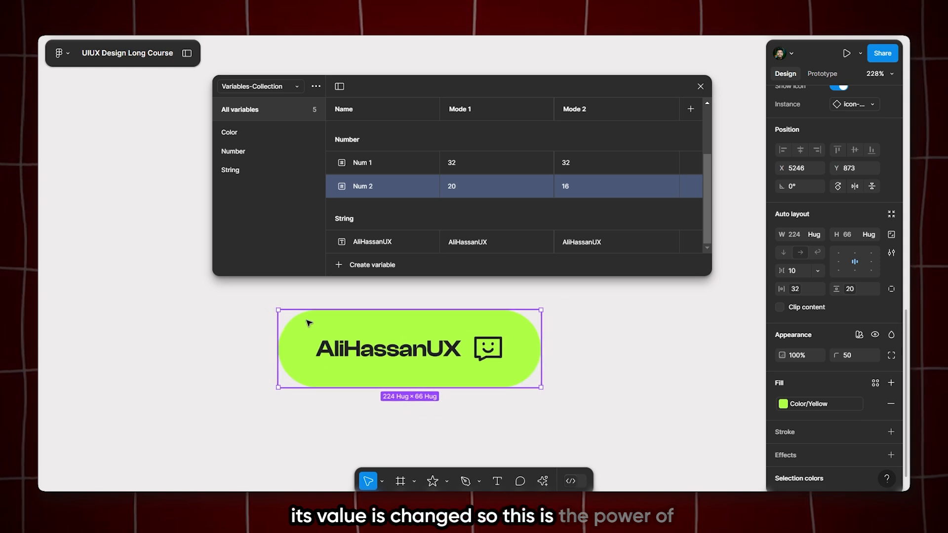
Apply Mode 1 of Variables-Collection to the button as its variable mode
click(450, 289)
click(411, 338)
scroll(396, 342, up, 1)
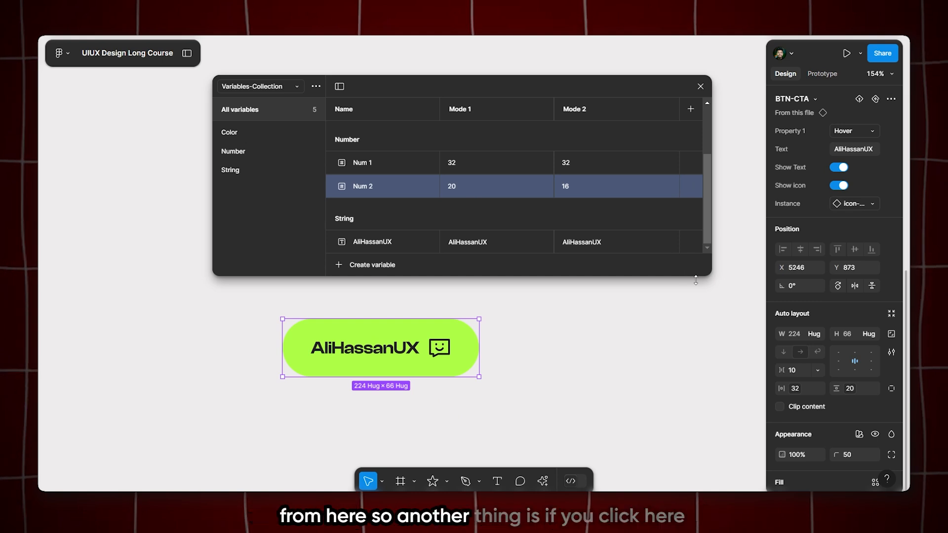
scroll(792, 311, down, 5)
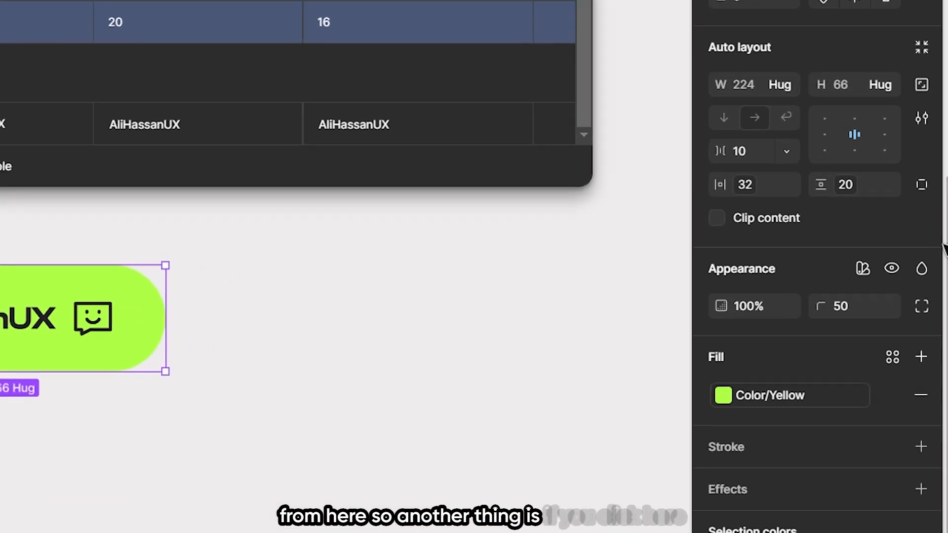
click(867, 272)
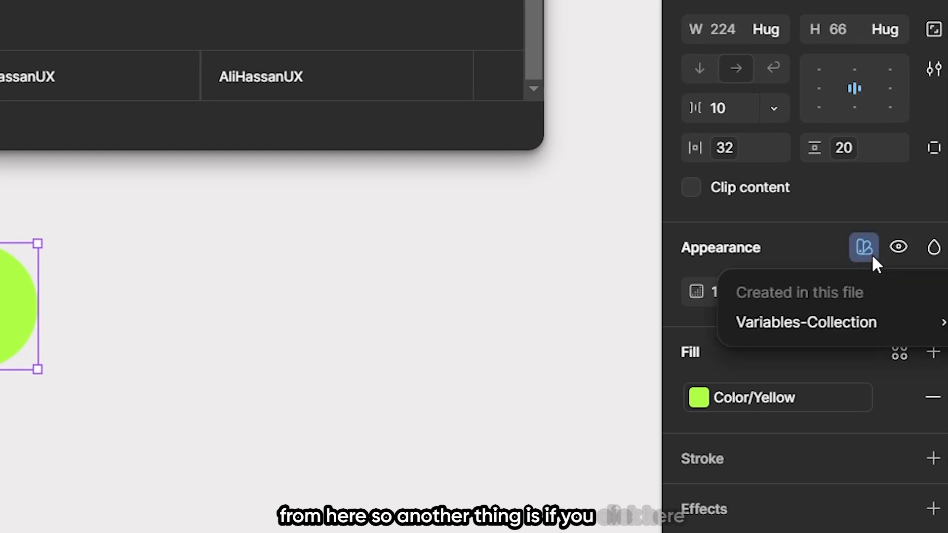
mouse_move(805, 342)
click(856, 245)
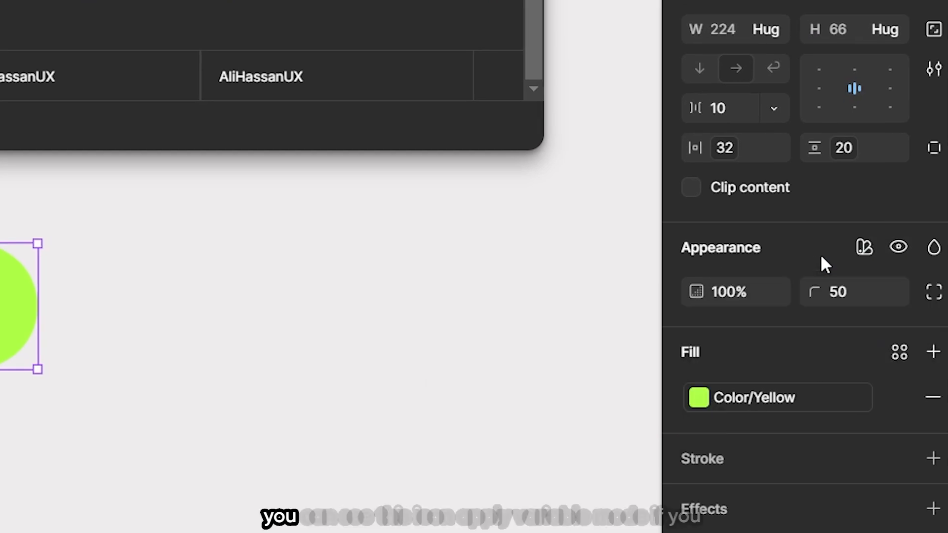
click(865, 249)
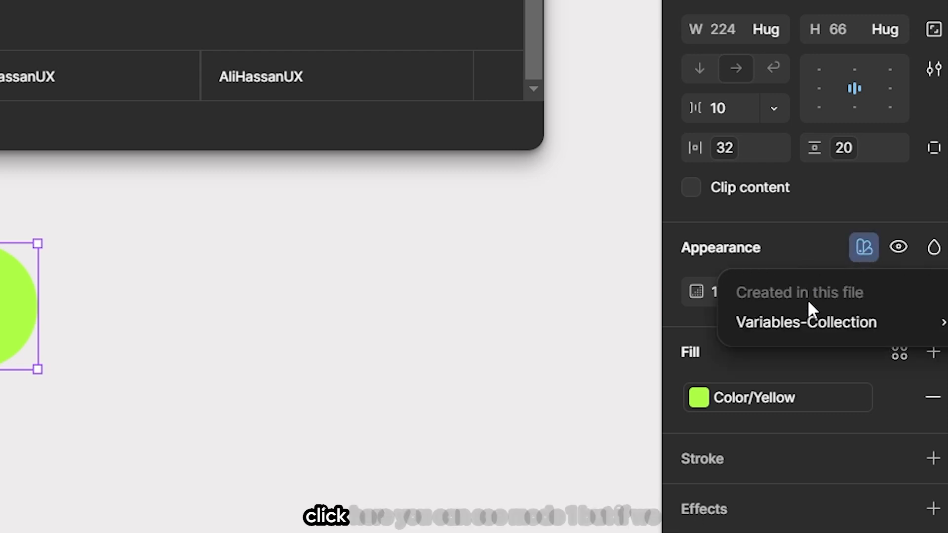
mouse_move(806, 323)
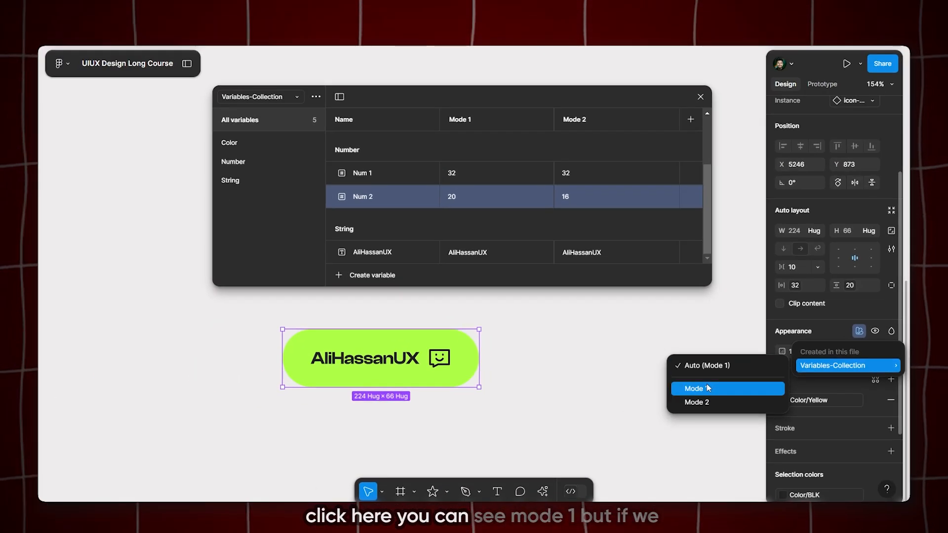
click(703, 386)
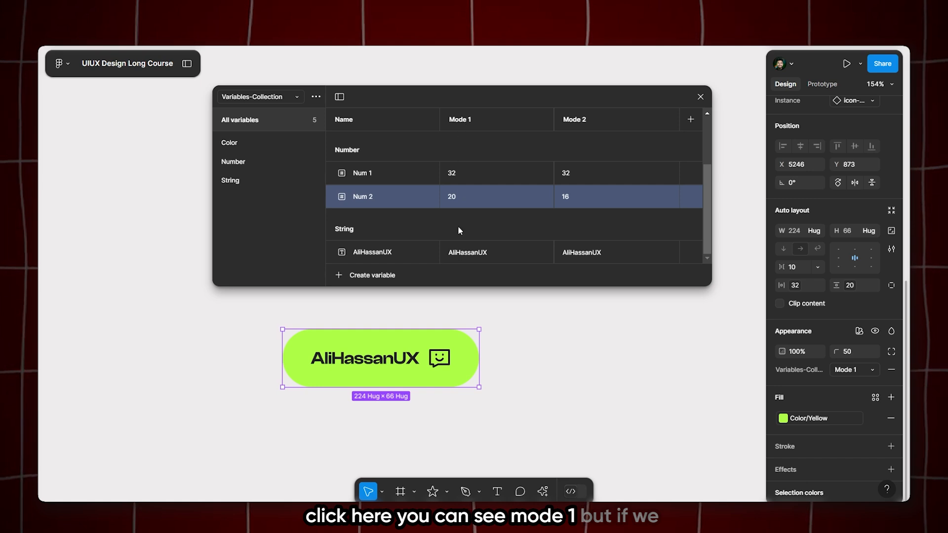
Switch the button's variable mode to Mode 2 of Variables-Collection and compare it with the Mode 2 values in the variables table
click(860, 330)
mouse_move(819, 366)
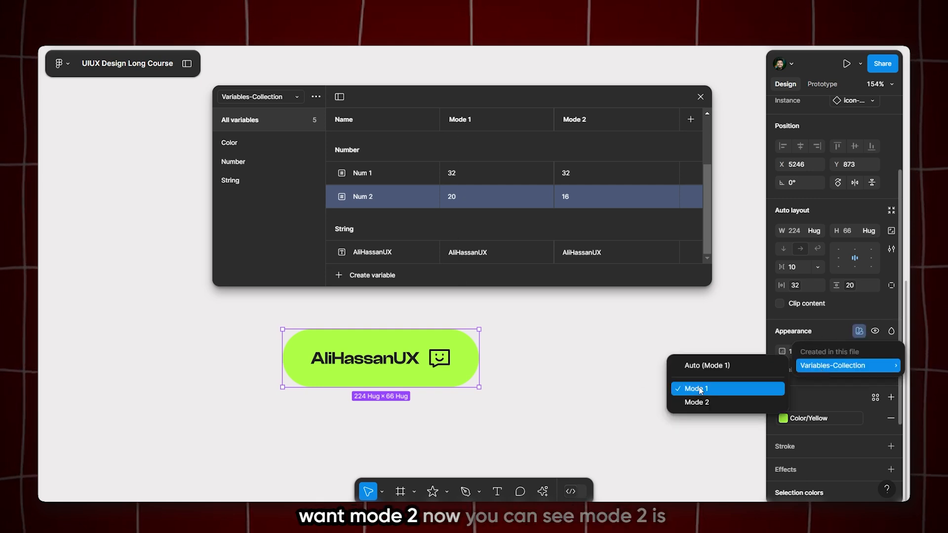
click(697, 403)
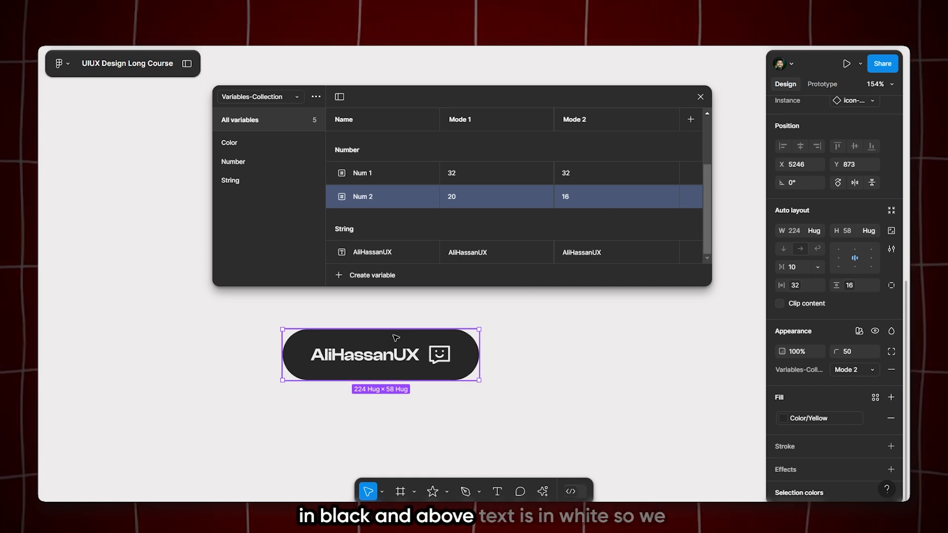
scroll(627, 236, up, 3)
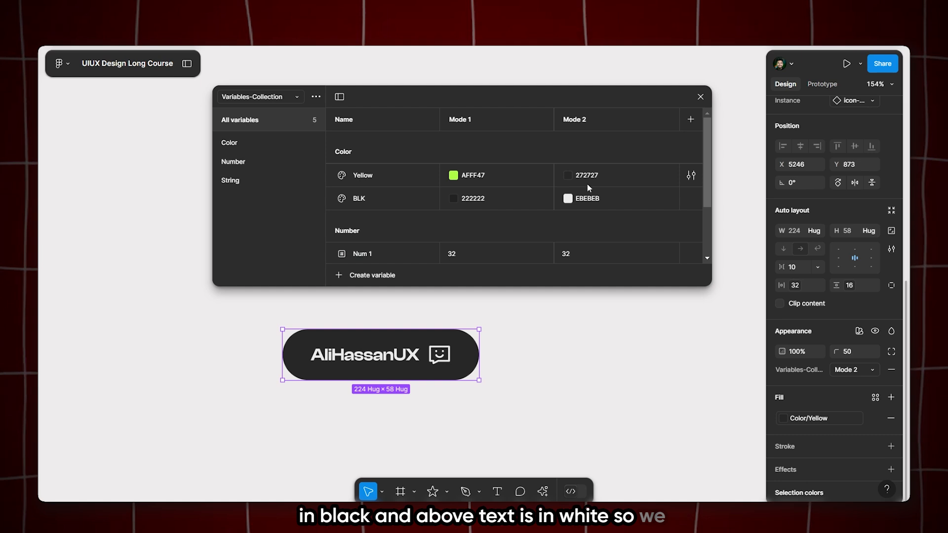
scroll(588, 184, down, 3)
scroll(622, 232, up, 3)
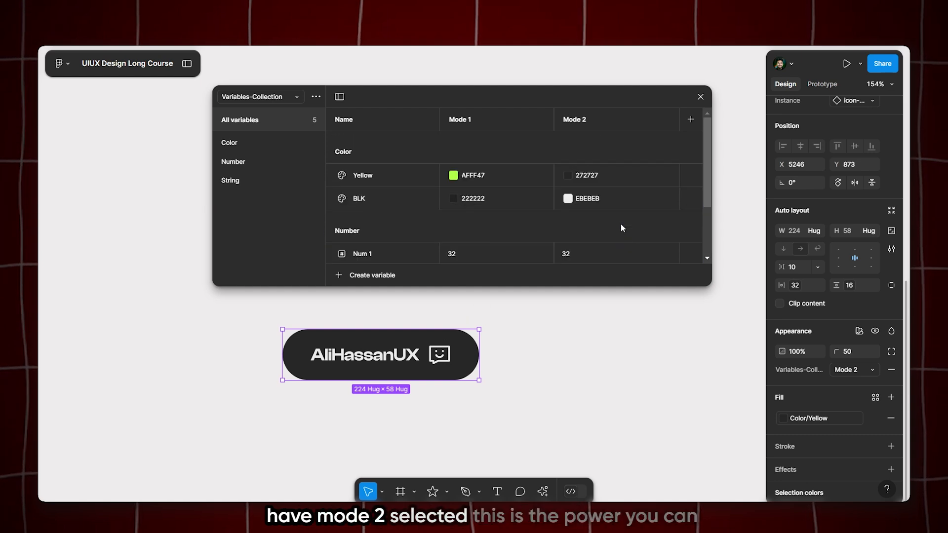
click(567, 299)
click(404, 342)
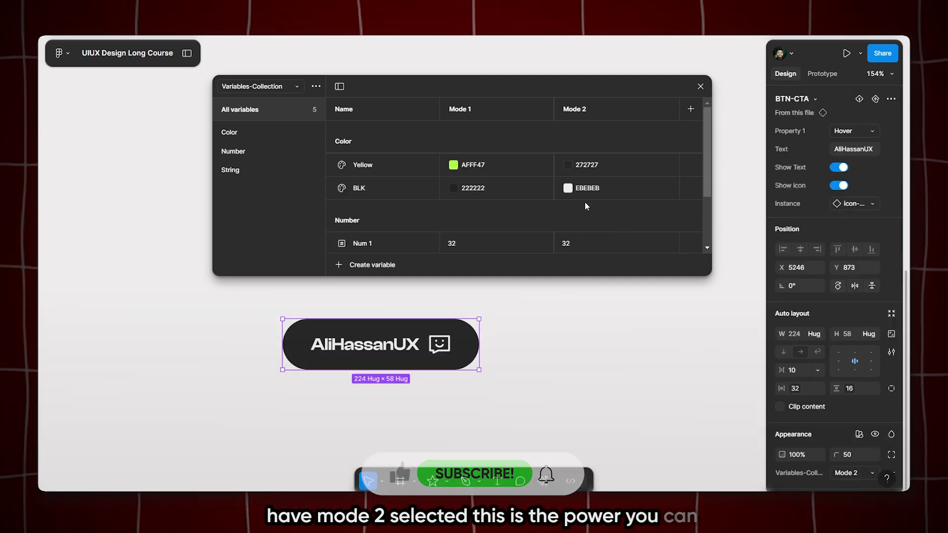
click(691, 188)
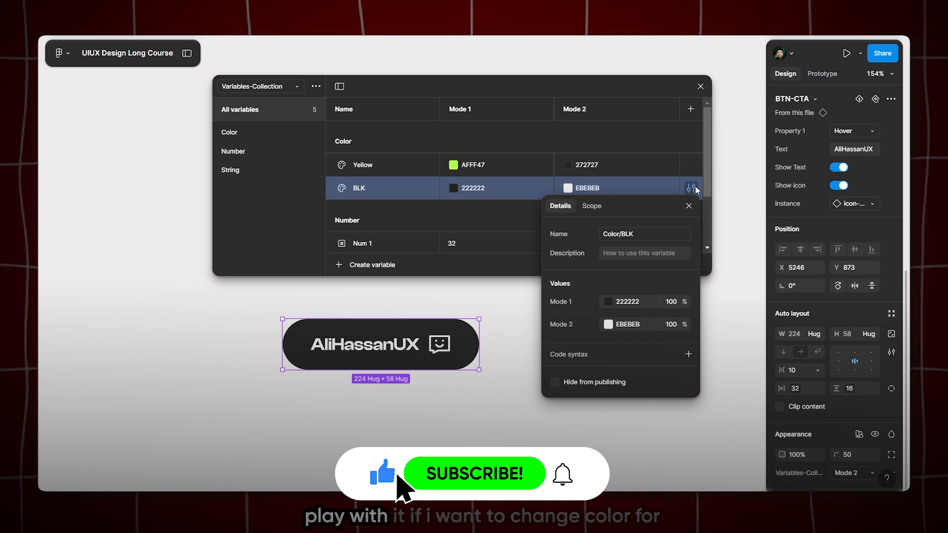
click(608, 302)
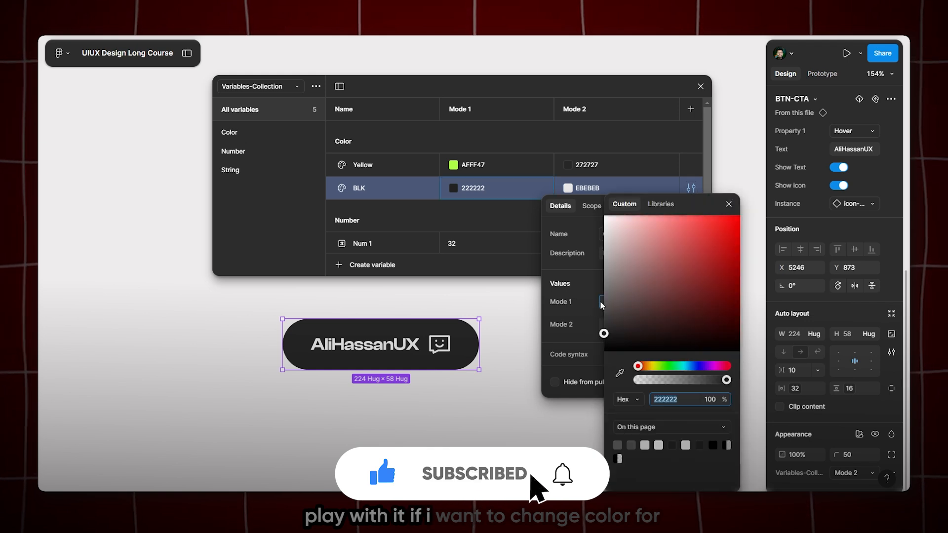
click(428, 301)
Duplicate the button horizontally with even spacing to form a row of six buttons
scroll(429, 301, down, 5)
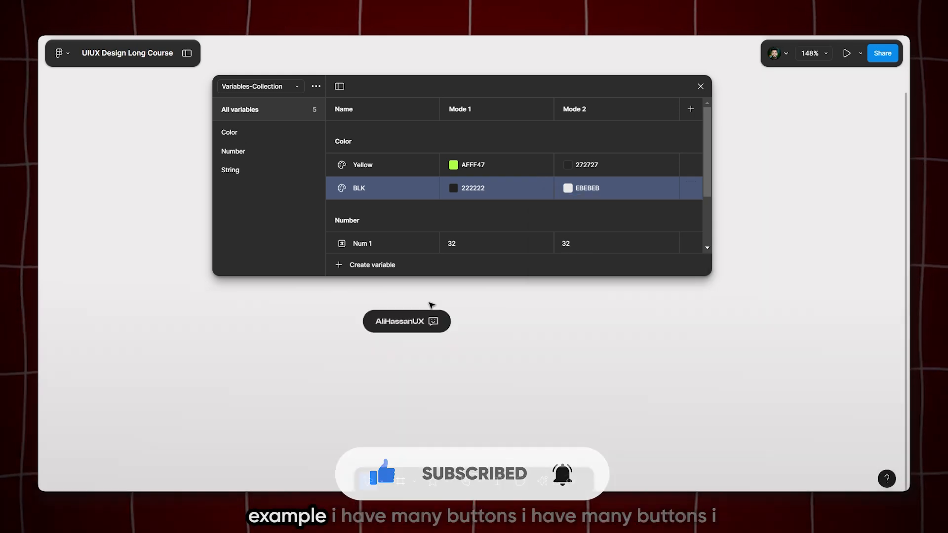
click(418, 321)
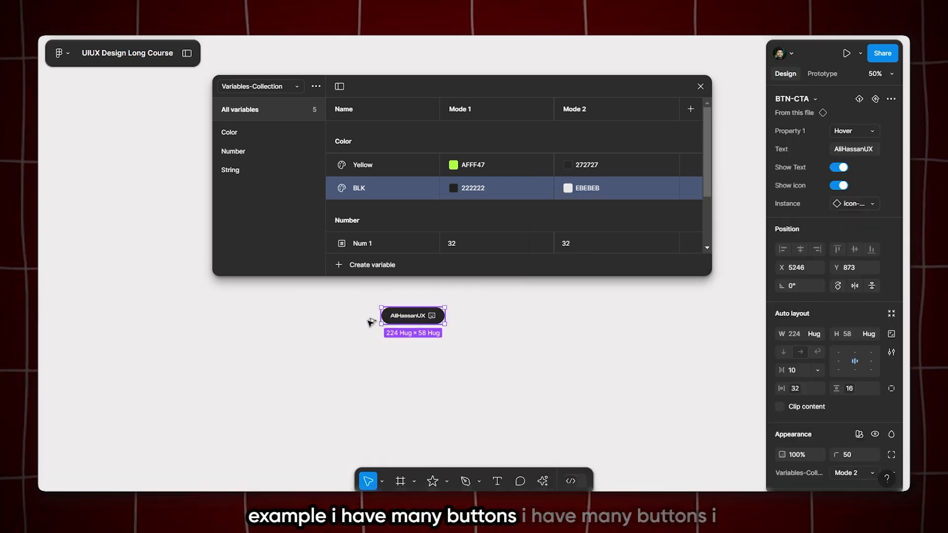
drag(395, 318, 322, 318)
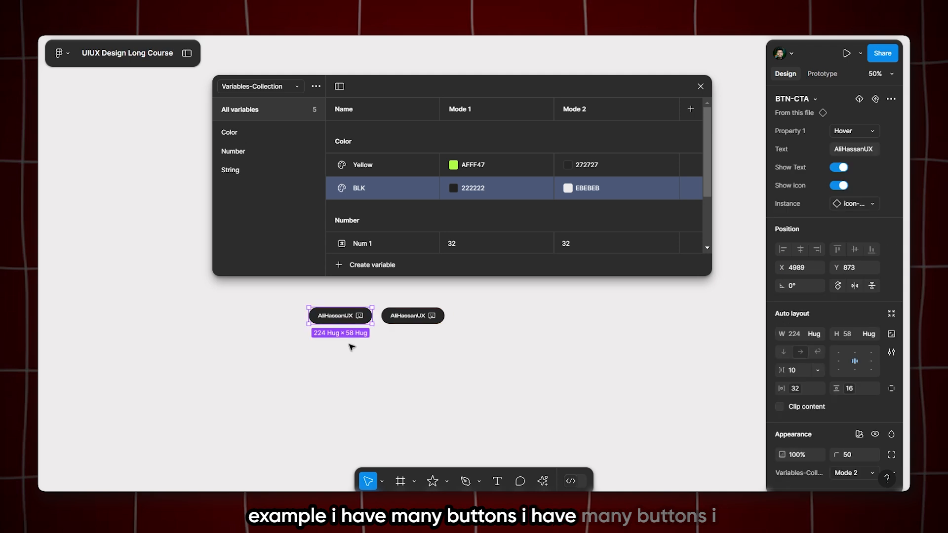
key(ctrl+d)
key(ctrl+d)
Select the whole row of buttons and duplicate it downward to build a grid of seven rows
key(ctrl+d)
drag(120, 347, 491, 342)
key(ctrl+d)
key(ctrl+d)
key(ctrl+d)
key(ctrl+d)
key(ctrl+d)
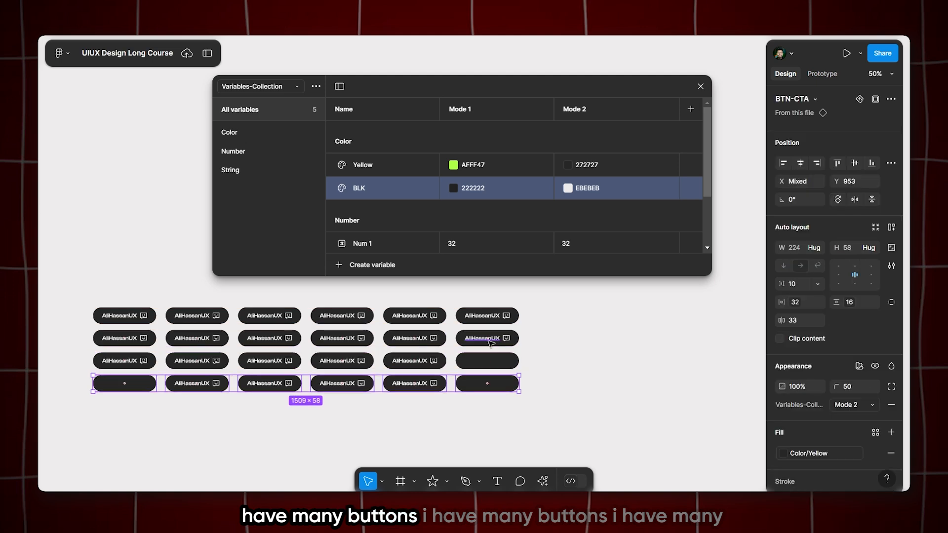
scroll(486, 366, down, 3)
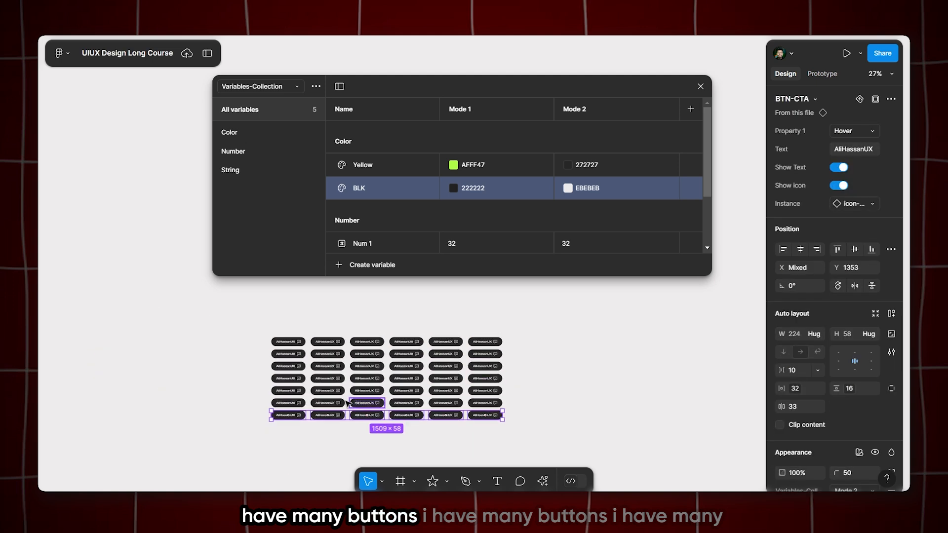
click(639, 357)
scroll(399, 356, up, 3)
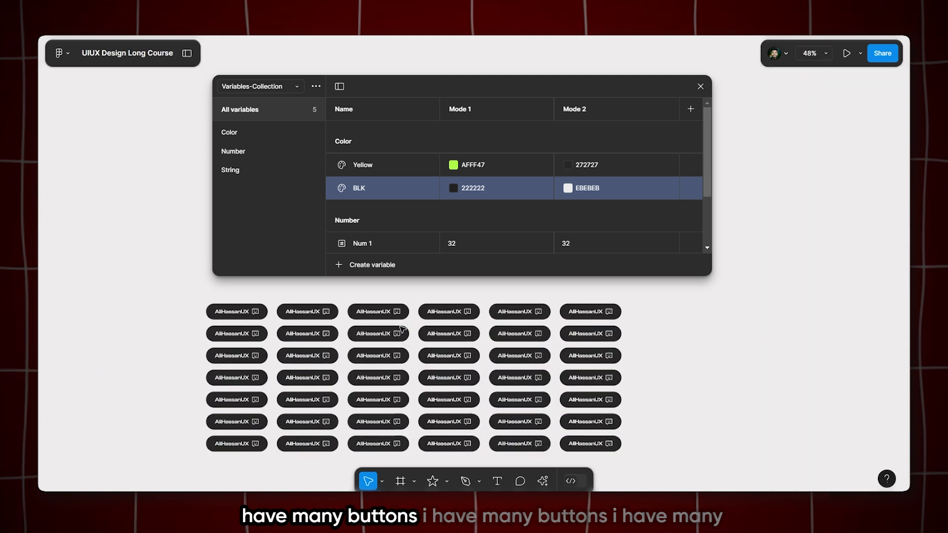
click(653, 330)
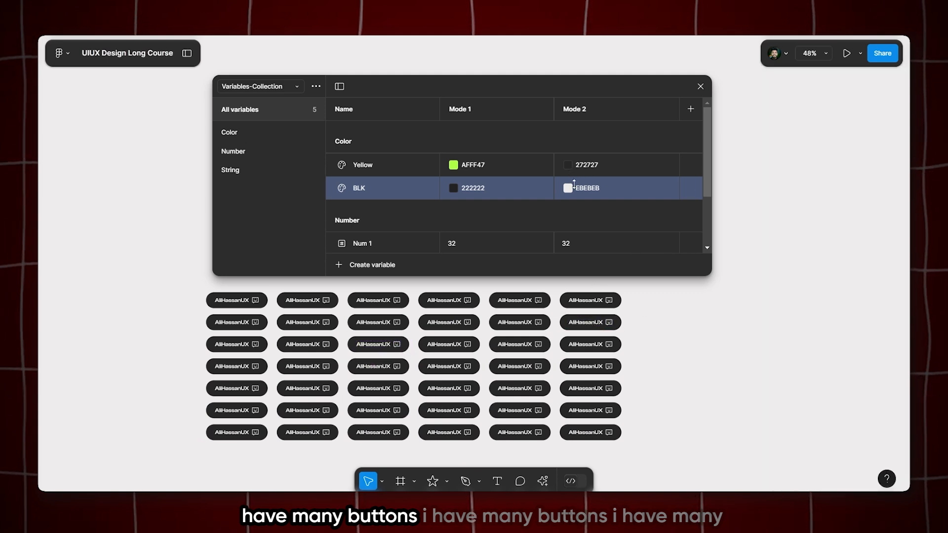
Try red, turquoise (51EED7), orange and dark shades as the Yellow variable's Mode 2 color
click(570, 163)
drag(642, 255, 654, 191)
drag(647, 242, 653, 203)
click(637, 348)
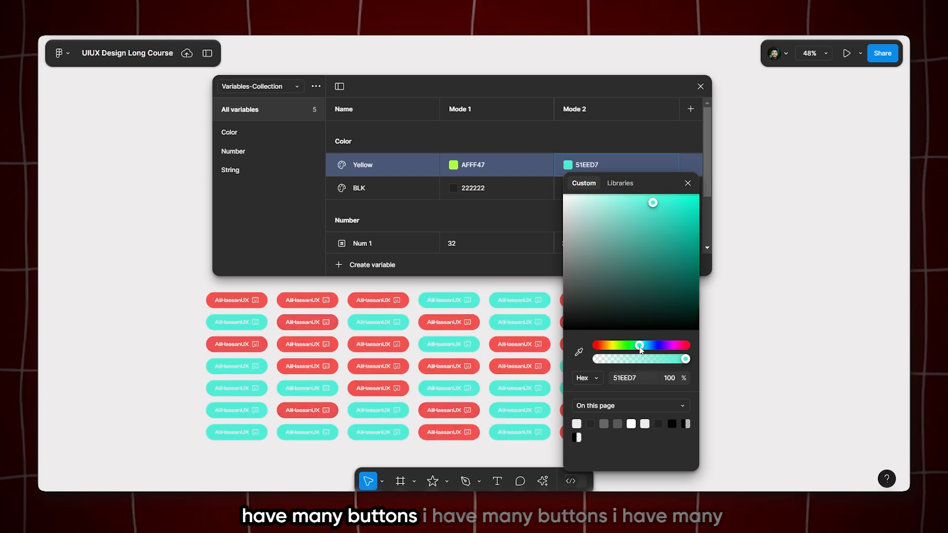
drag(632, 346, 606, 346)
drag(613, 294, 563, 312)
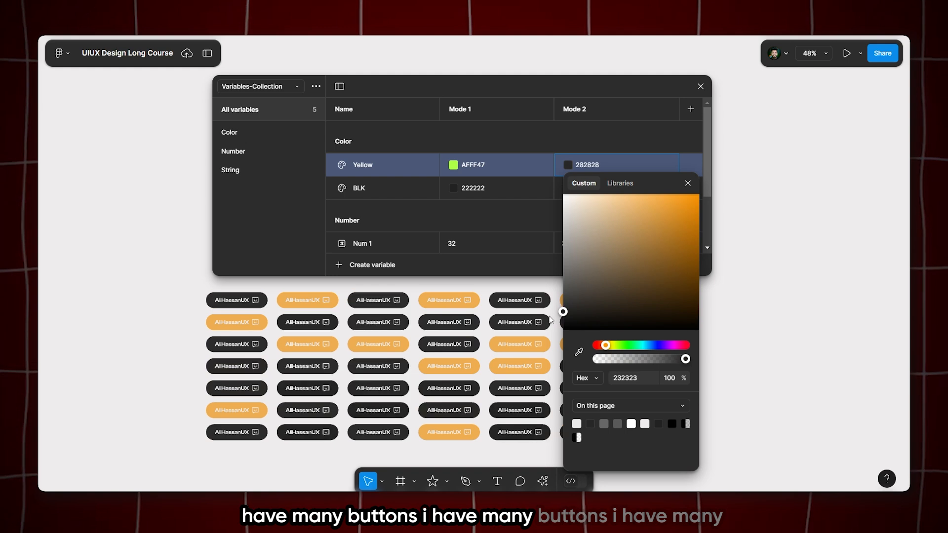
Set the Yellow variable's Mode 2 color to hex 1E1E1E
click(625, 379)
text(1d1e)
key(BackSpace)
key(BackSpace)
key(BackSpace)
text(e)
key(Return)
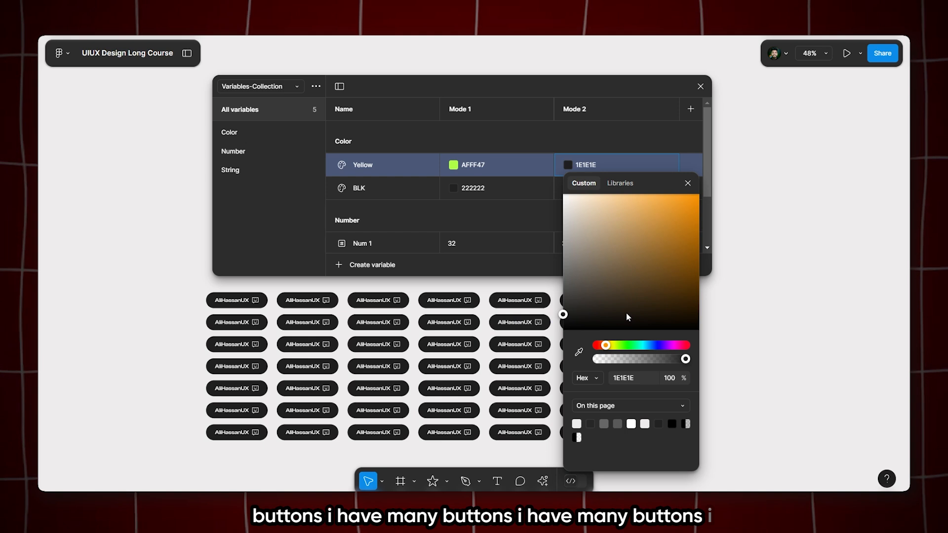
Set the BLK variable's Mode 2 color to the light gray E5E5E5
click(592, 188)
drag(611, 242, 561, 313)
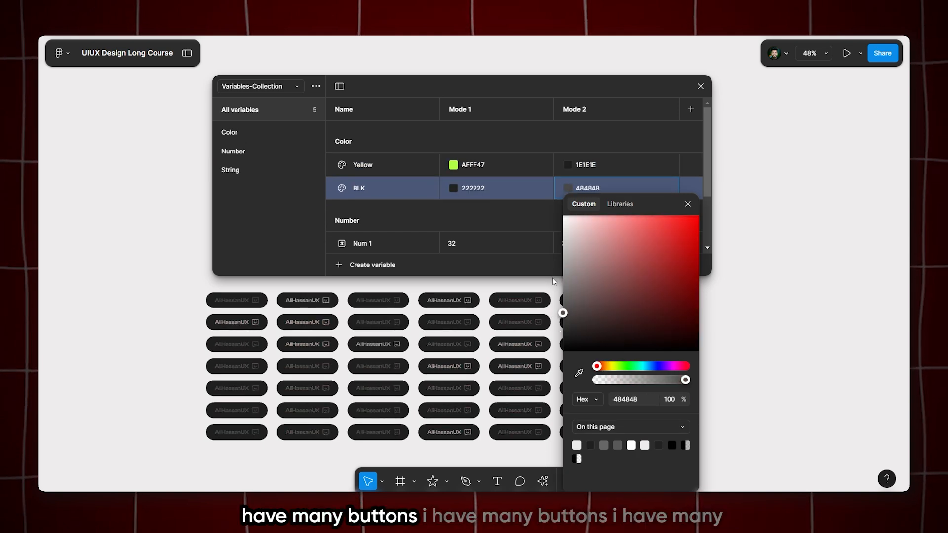
drag(561, 240, 561, 218)
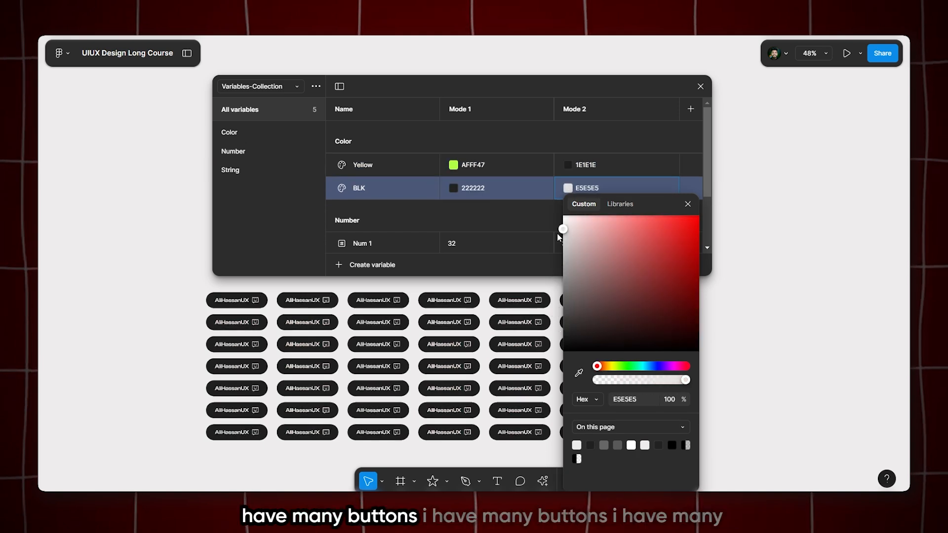
click(151, 254)
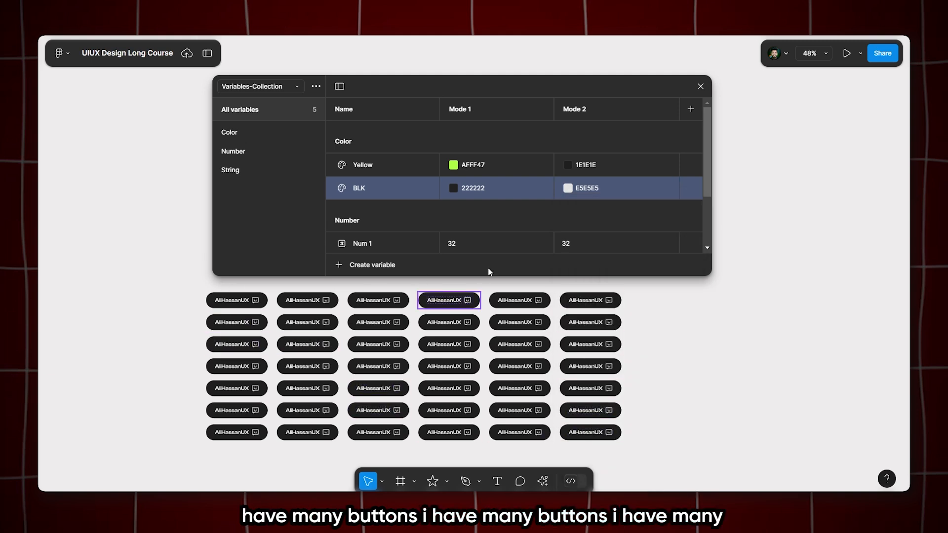
Select all the buttons in the grid and apply Mode 1 of Variables-Collection to them
drag(660, 291, 157, 466)
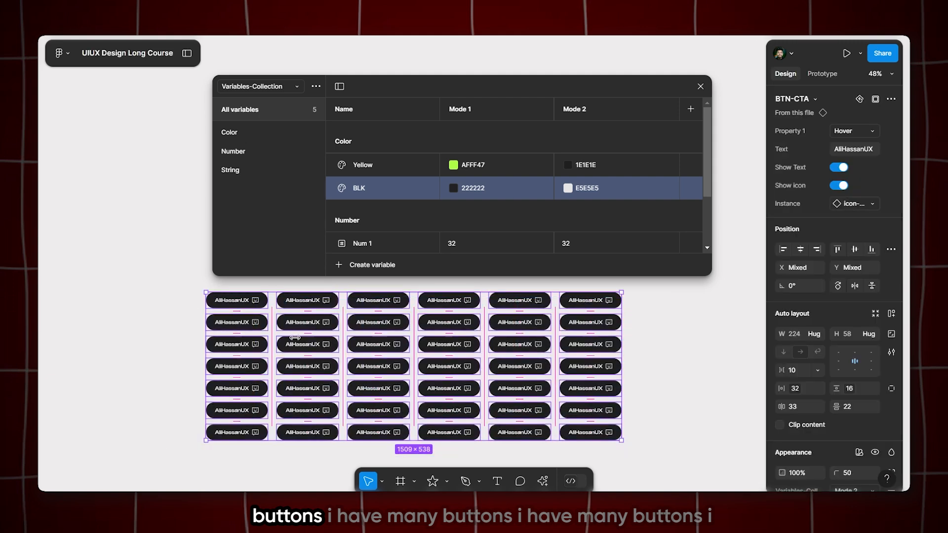
scroll(813, 325, down, 5)
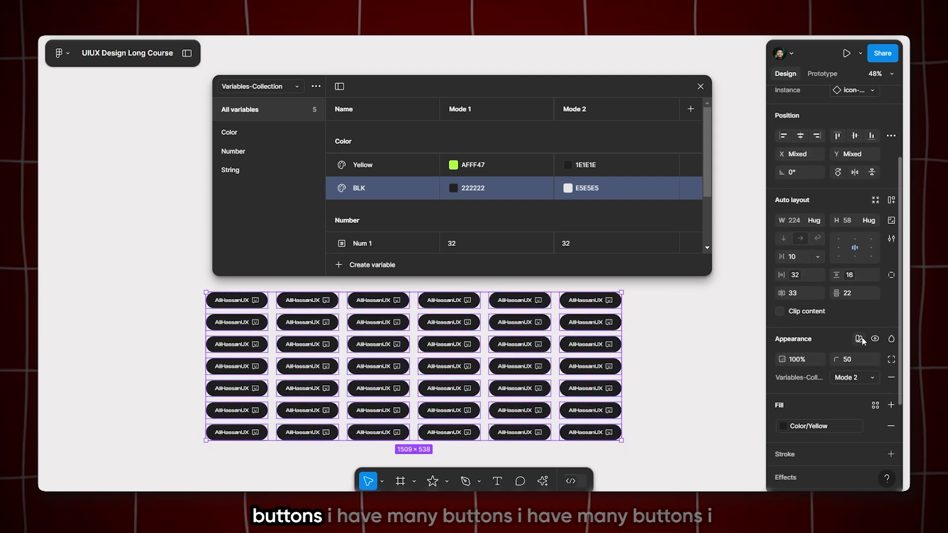
click(860, 339)
mouse_move(810, 376)
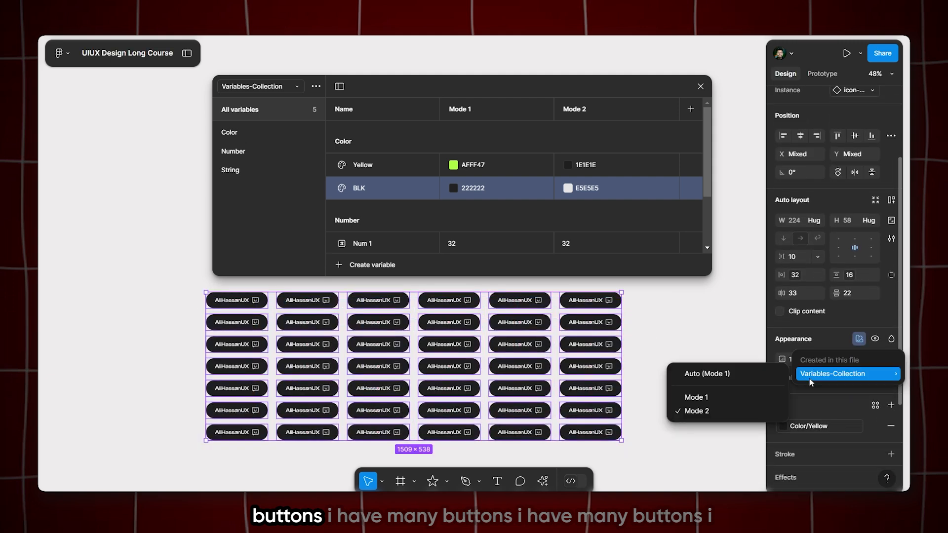
click(692, 398)
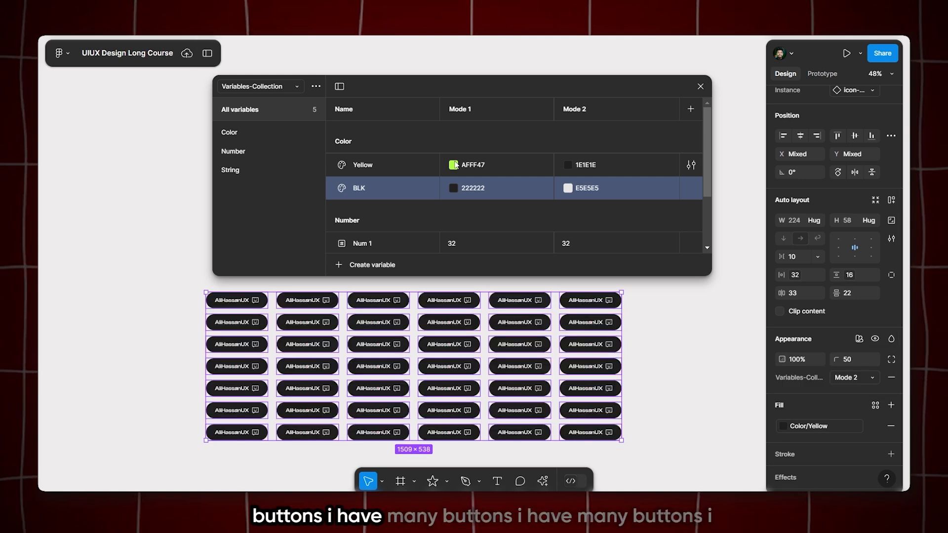
Try blue 474AFF as the Yellow variable's Mode 1 color
click(453, 165)
drag(515, 349, 542, 345)
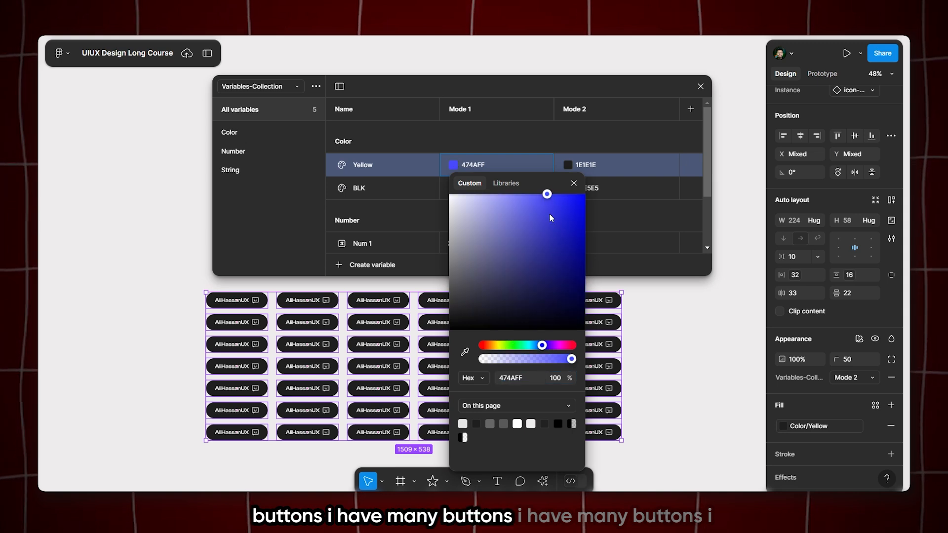
click(573, 183)
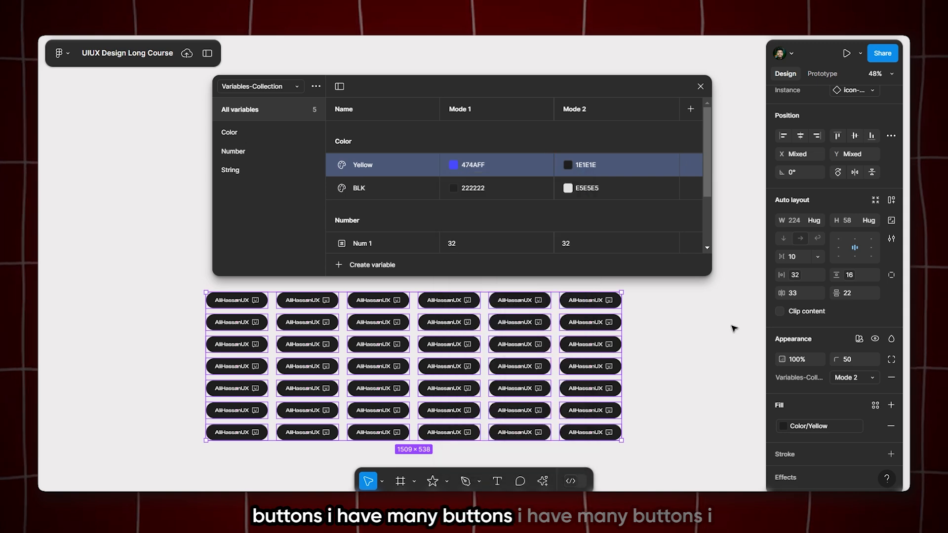
Reapply Mode 2 to the selected buttons and switch them to Mode 1 to try the blue fill
click(862, 339)
mouse_move(820, 374)
click(704, 411)
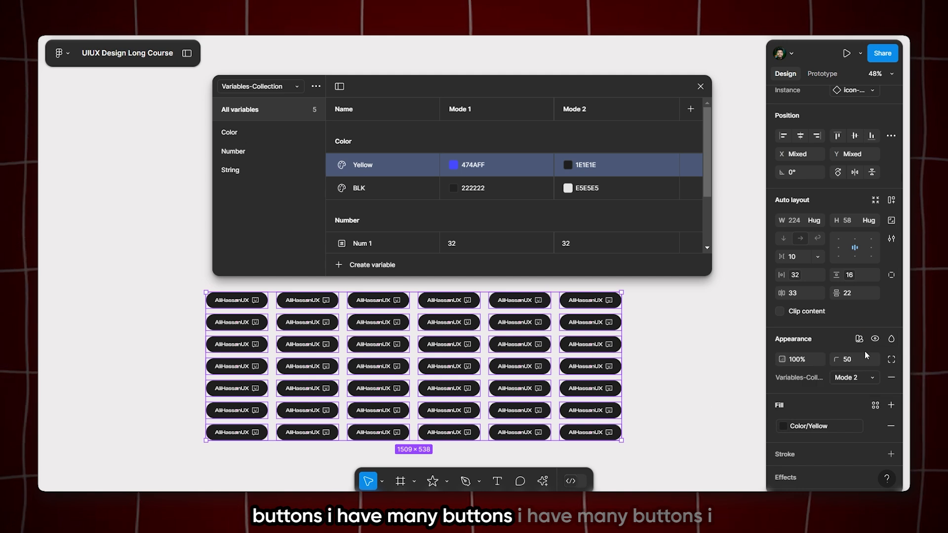
click(862, 340)
mouse_move(805, 375)
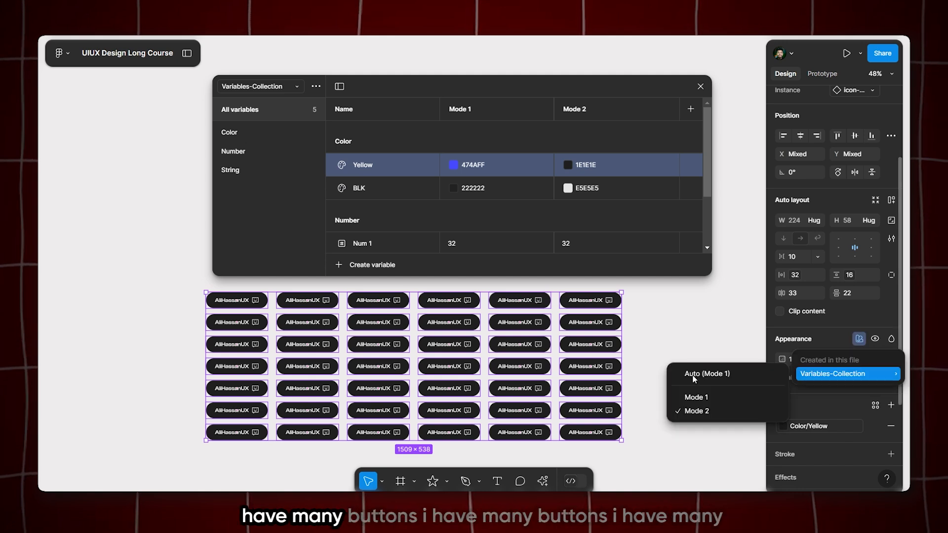
click(689, 398)
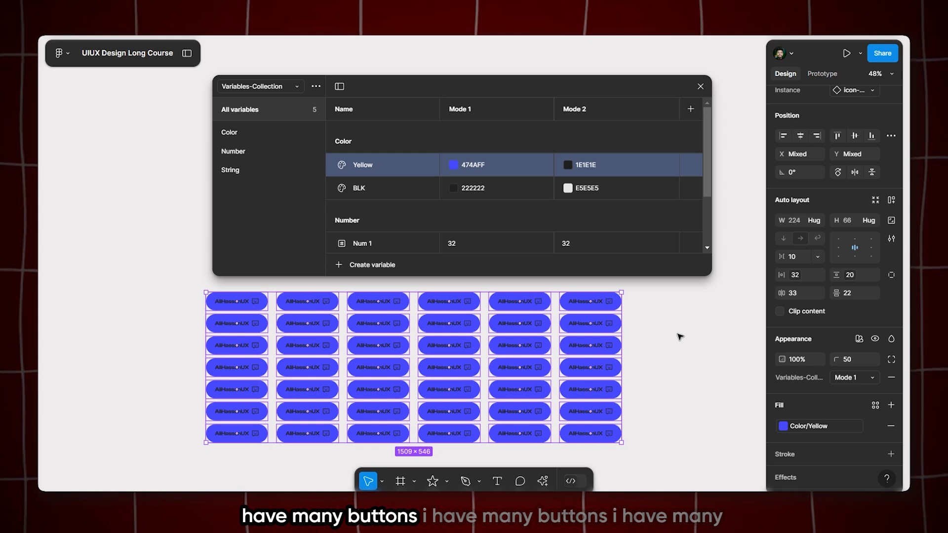
Undo the buttons' mode switch and the blue Mode 1 color of the Yellow variable
key(ctrl+z)
key(ctrl+z)
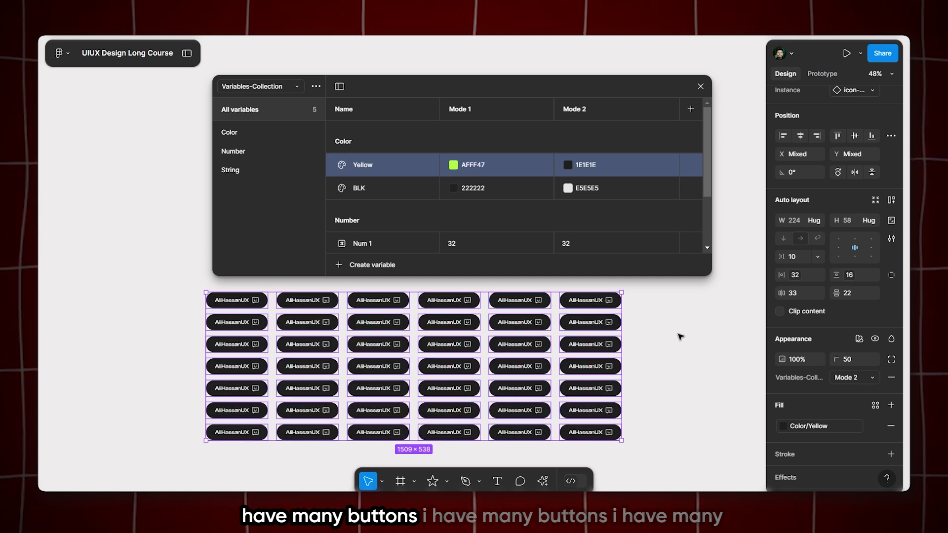
Switch the variable mode of all selected buttons to Mode 1 and check the available Variables-Collection modes
click(850, 377)
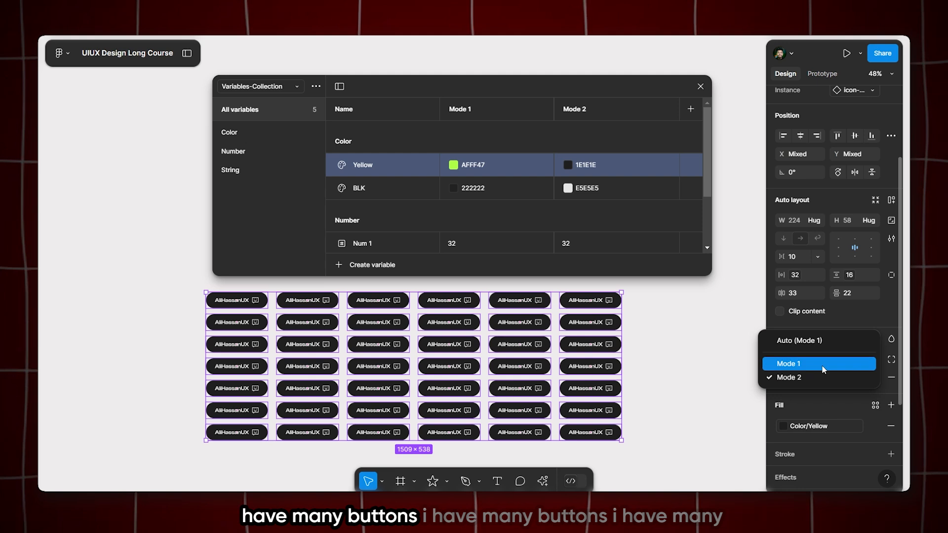
click(824, 365)
scroll(814, 368, down, 2)
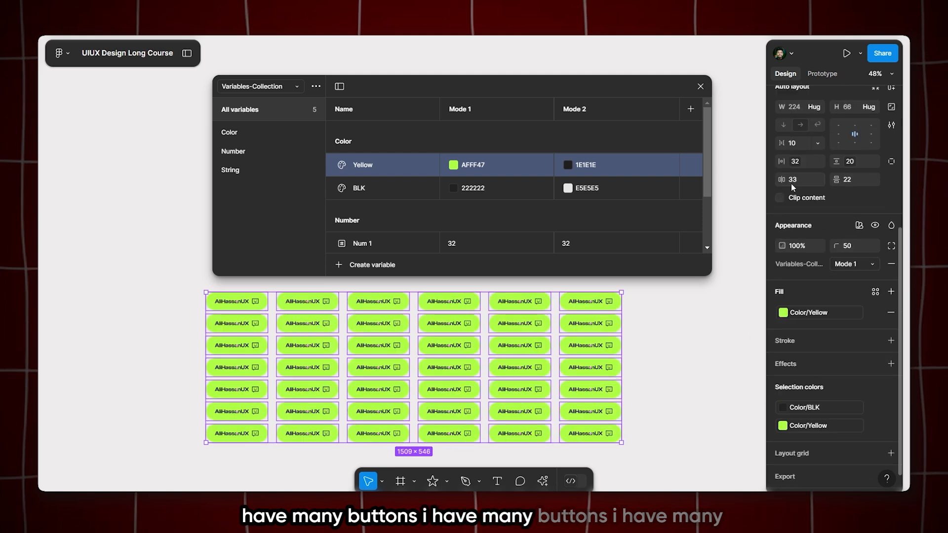
click(862, 224)
mouse_move(831, 262)
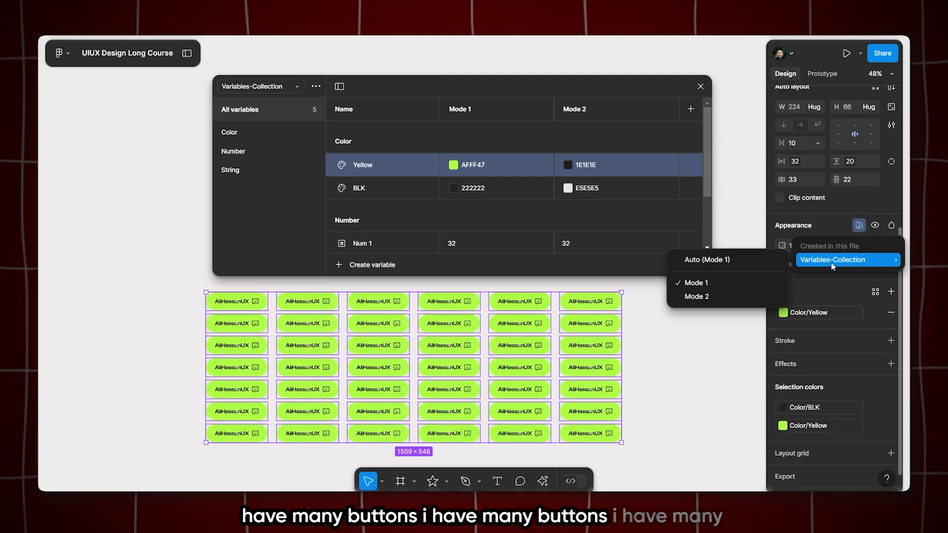
click(851, 230)
Toggle the selected buttons to Mode 2 and back to Mode 1, and clear the selection
click(856, 265)
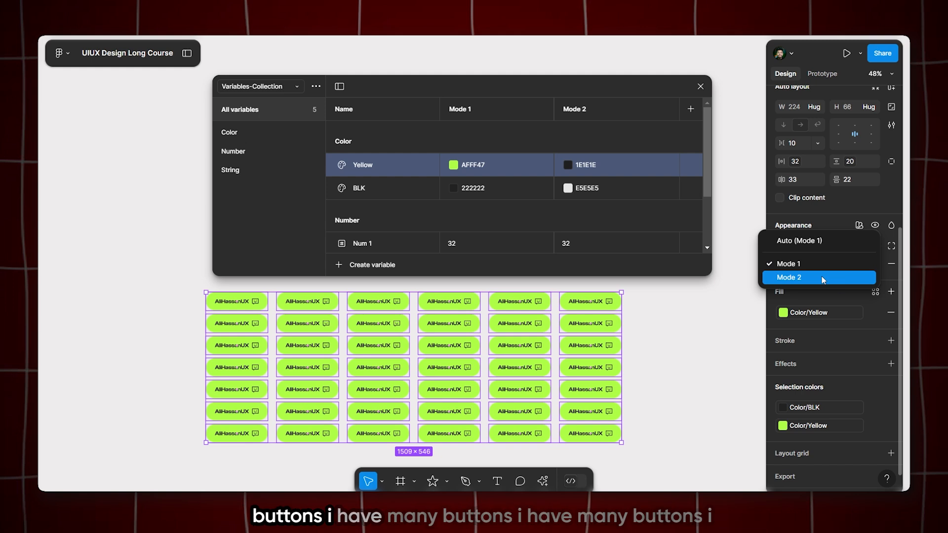
click(848, 270)
click(848, 264)
click(806, 257)
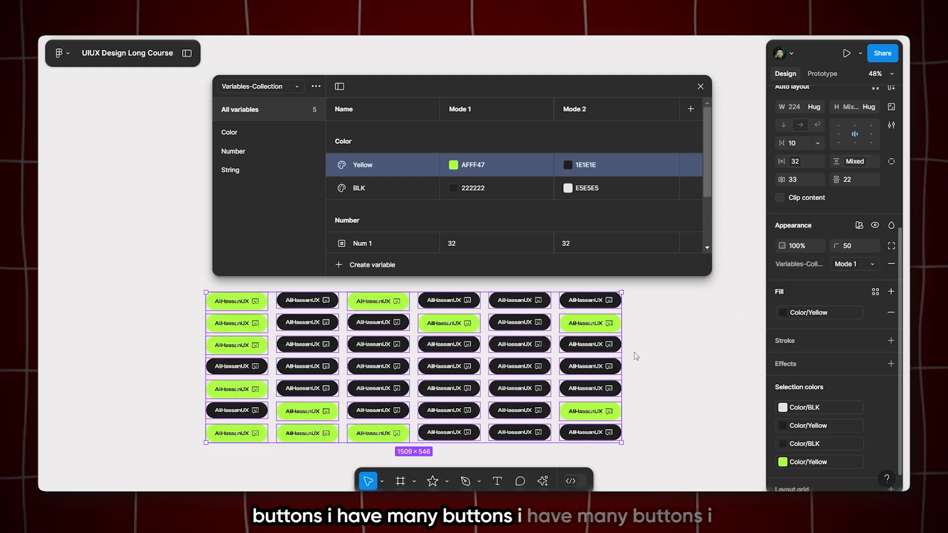
click(675, 347)
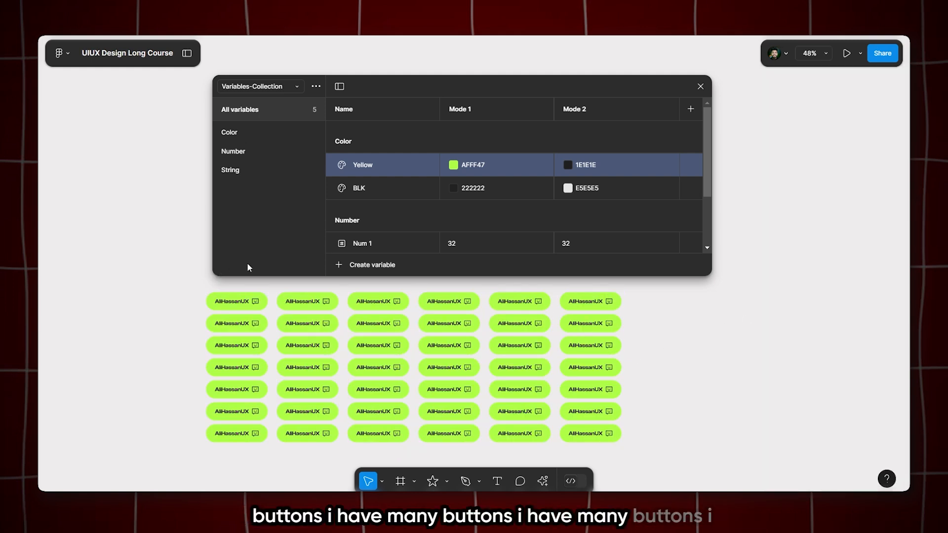
scroll(313, 340, down, 3)
scroll(313, 341, up, 5)
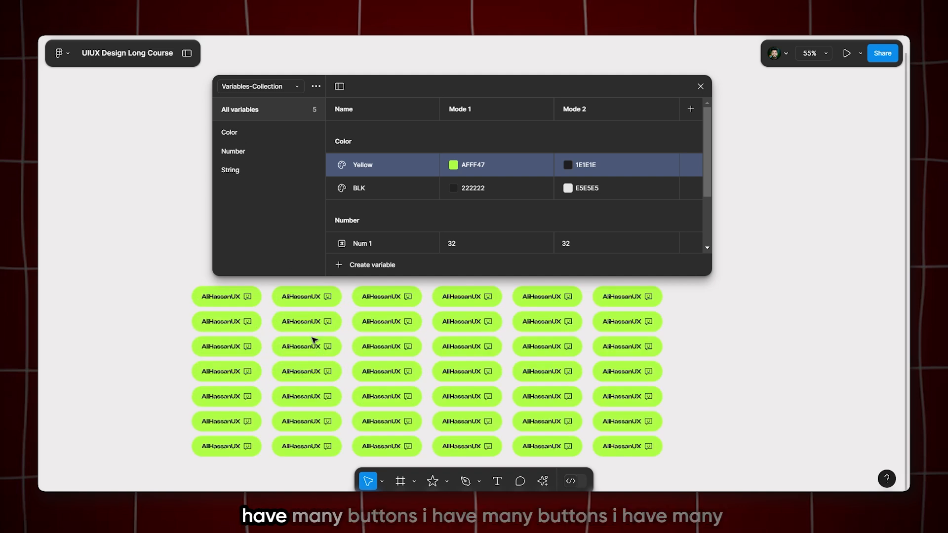
scroll(313, 341, down, 4)
scroll(277, 346, up, 2)
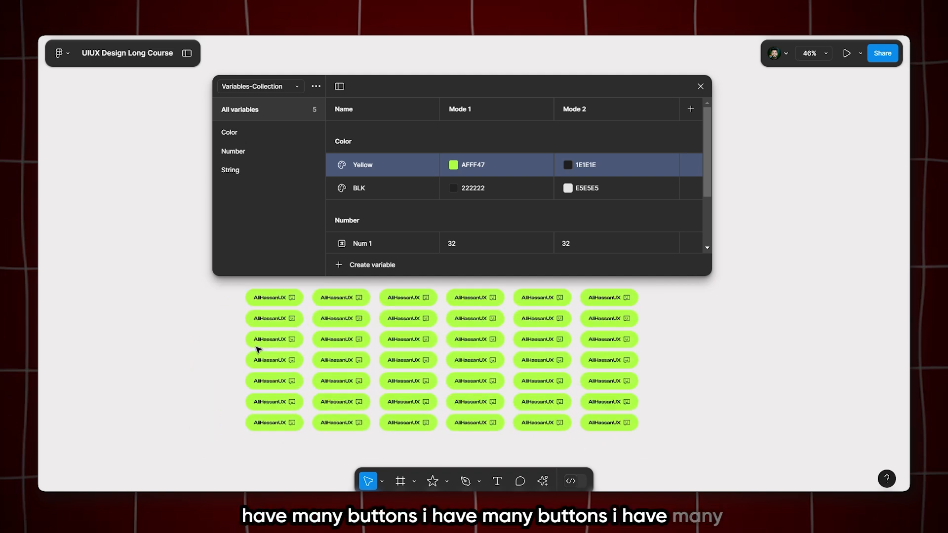
scroll(371, 284, up, 2)
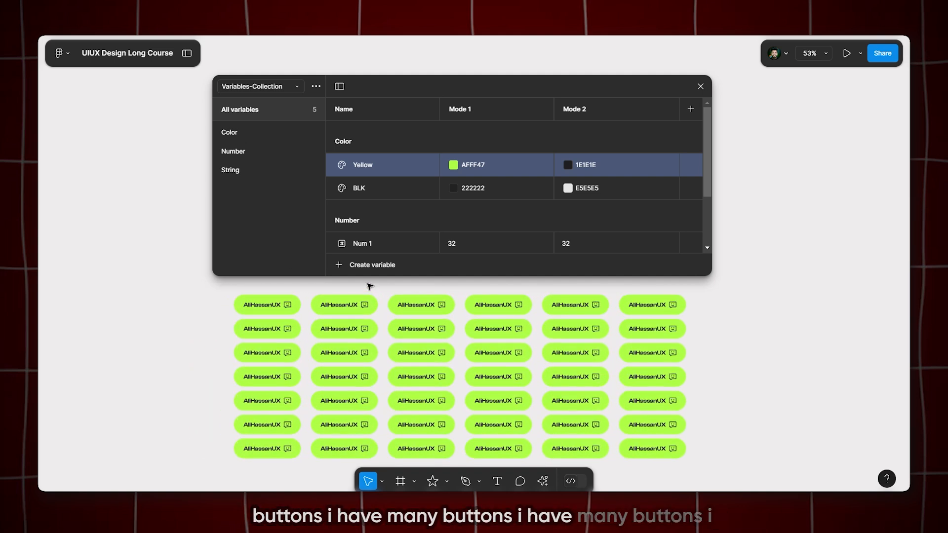
scroll(440, 345, up, 1)
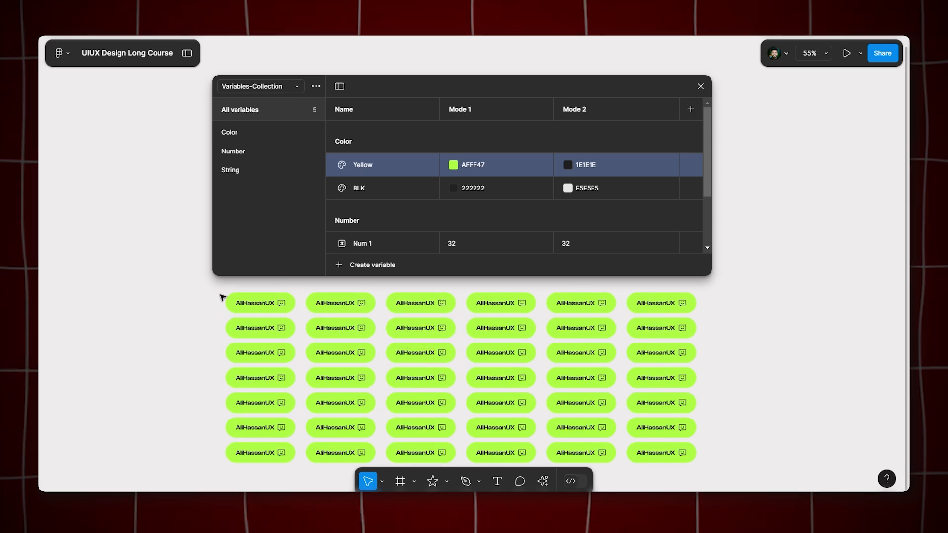